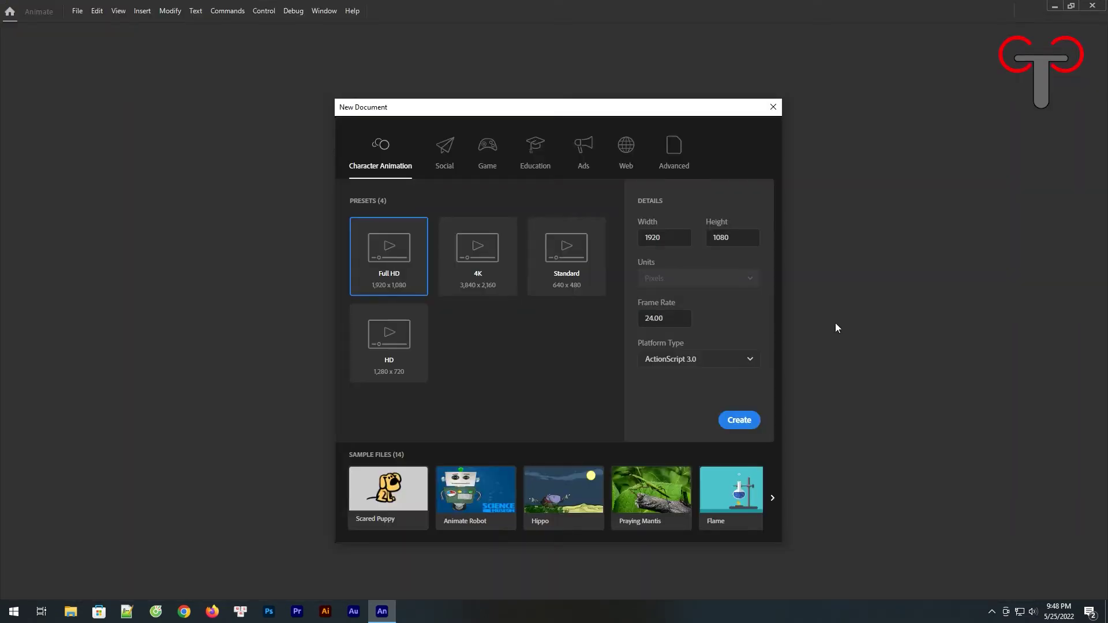
Create a Full HD character animation document at 1920 x 1080, 24 fps, with the ActionScript 3.0 platform
click(676, 241)
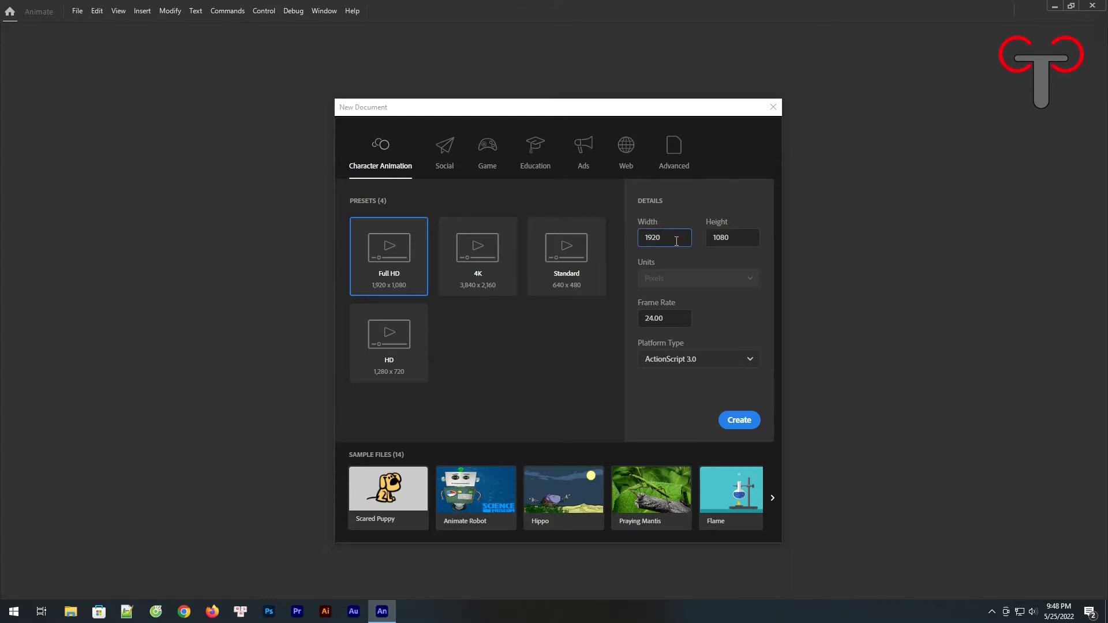
click(731, 243)
click(681, 318)
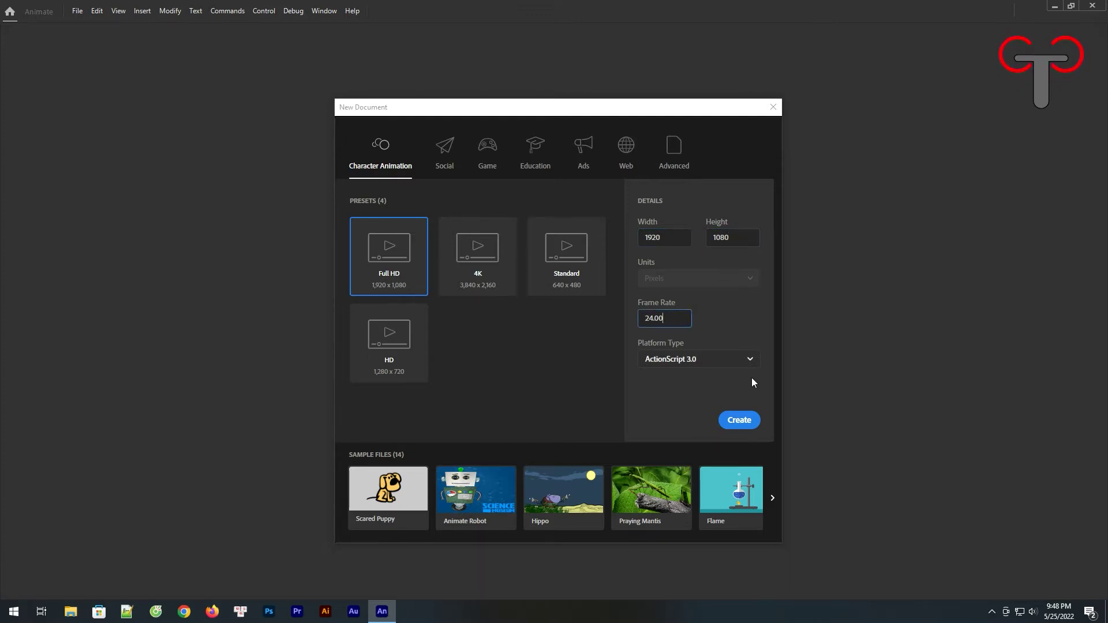
click(748, 423)
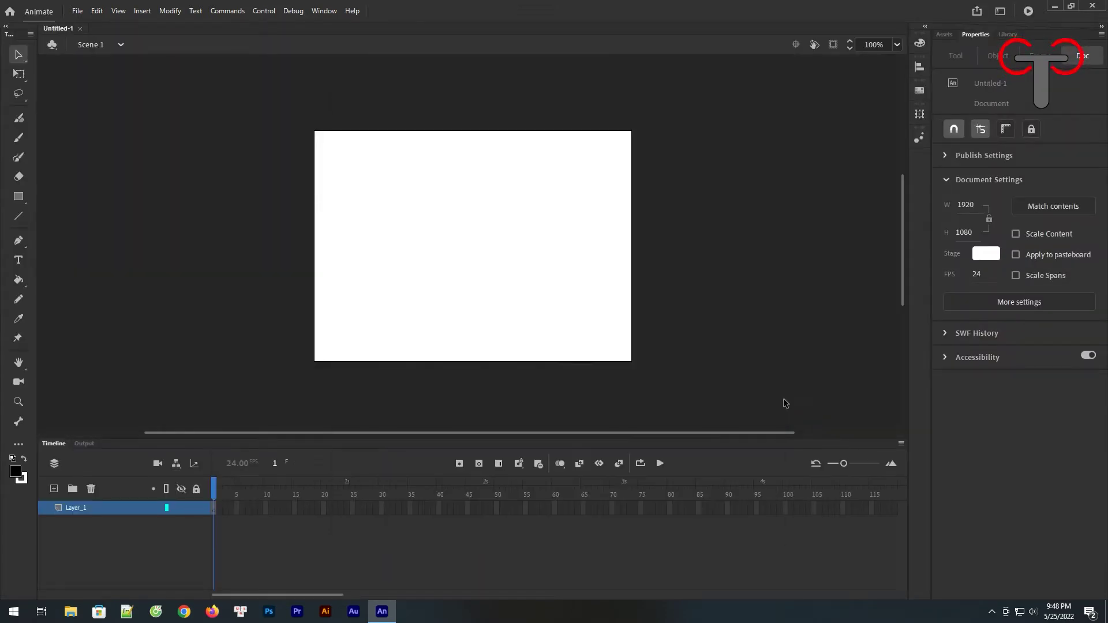
Set the stage background colour to black (#000000)
key(ctrl+minus)
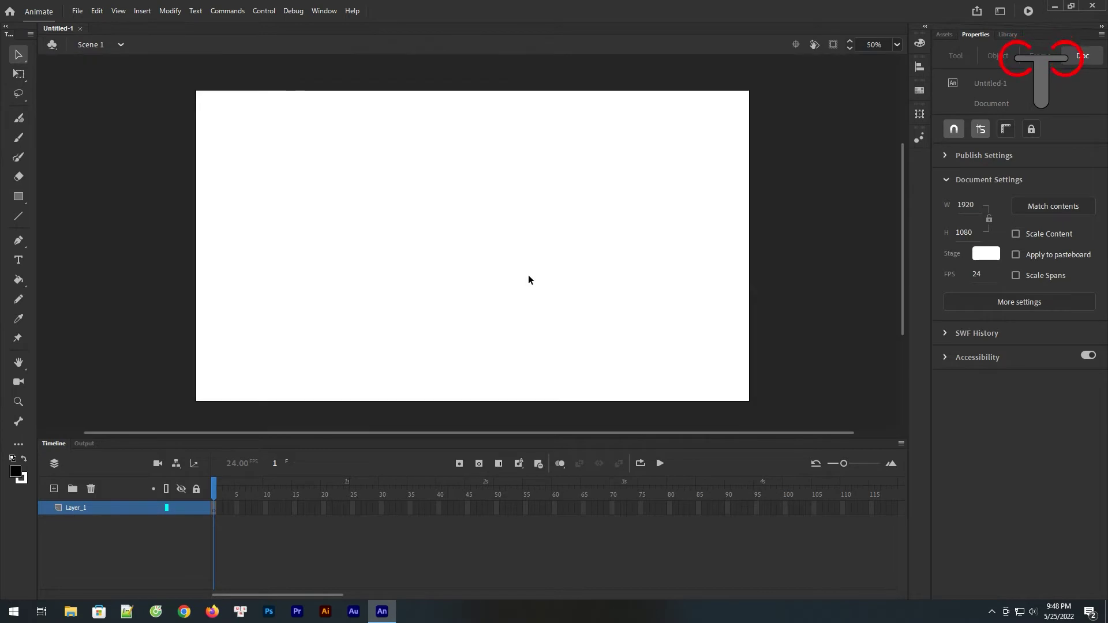
click(375, 243)
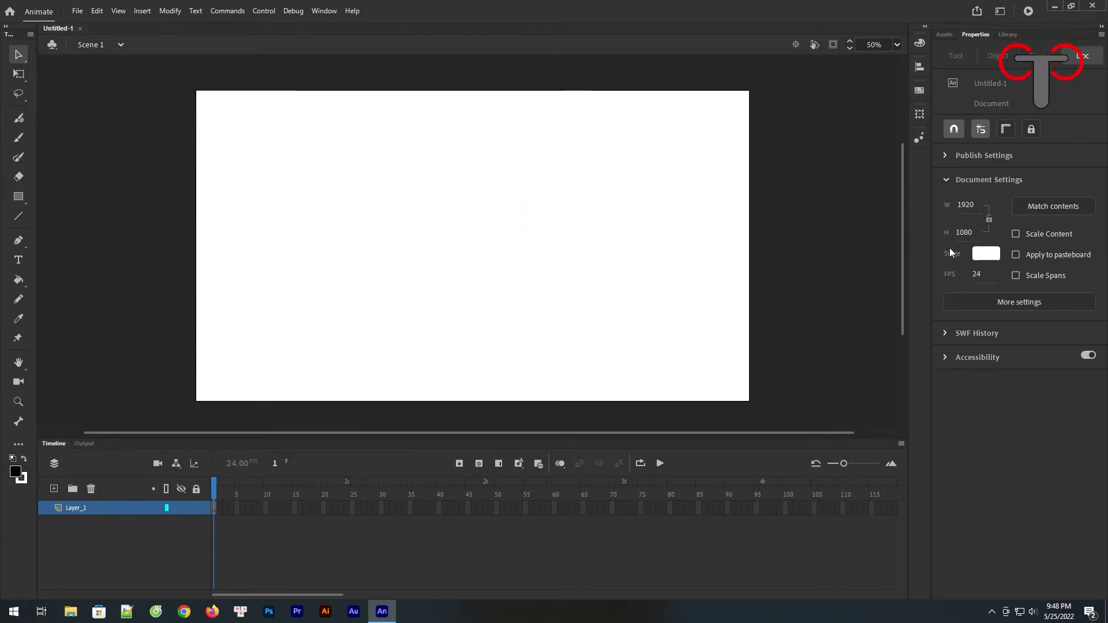
click(987, 257)
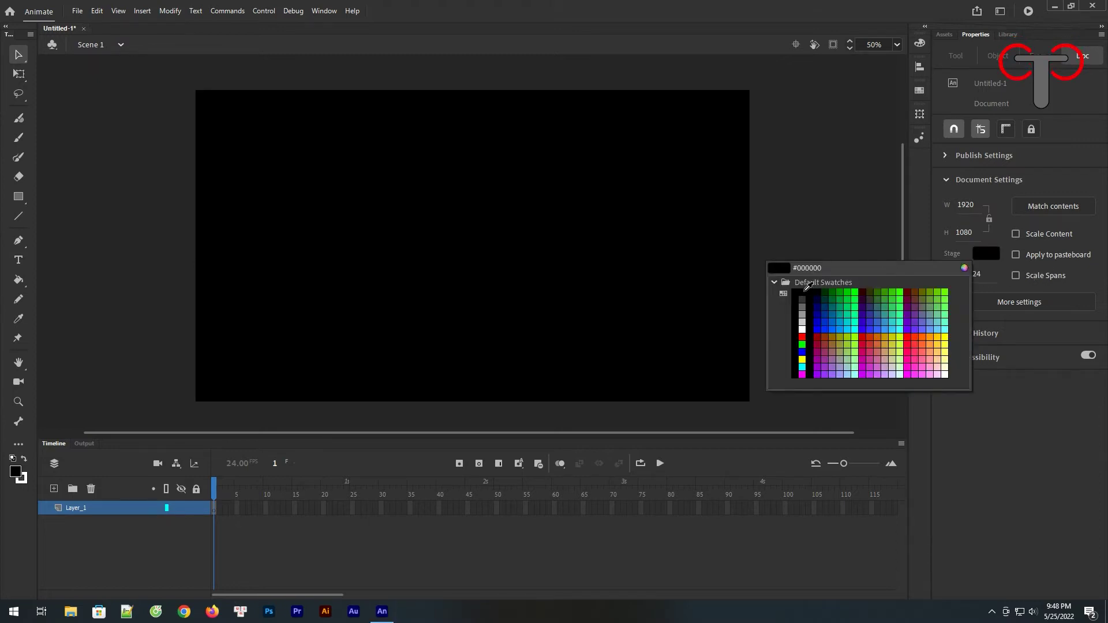
click(801, 292)
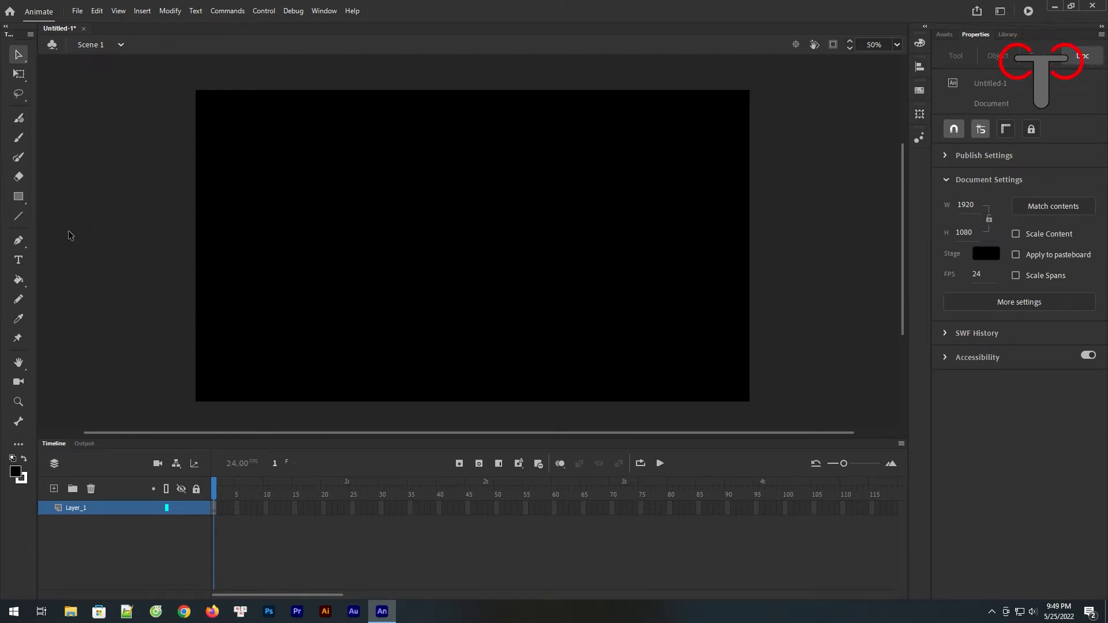
Draw a white vertical line about 196 px long above the stage, using the Line tool with a stroke size of 3
click(19, 217)
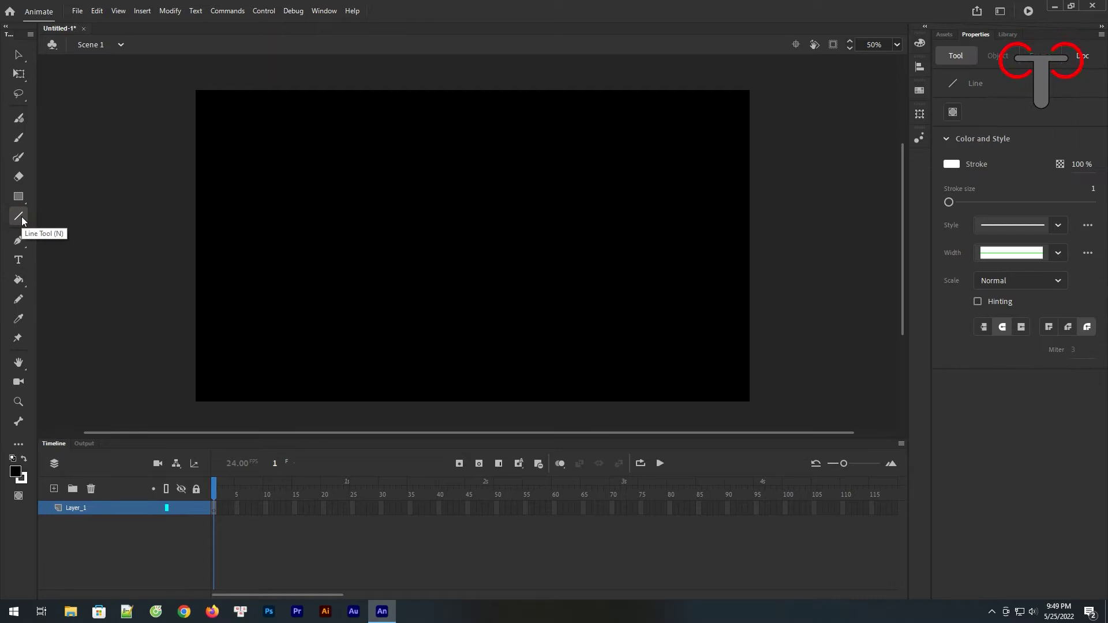
click(1093, 189)
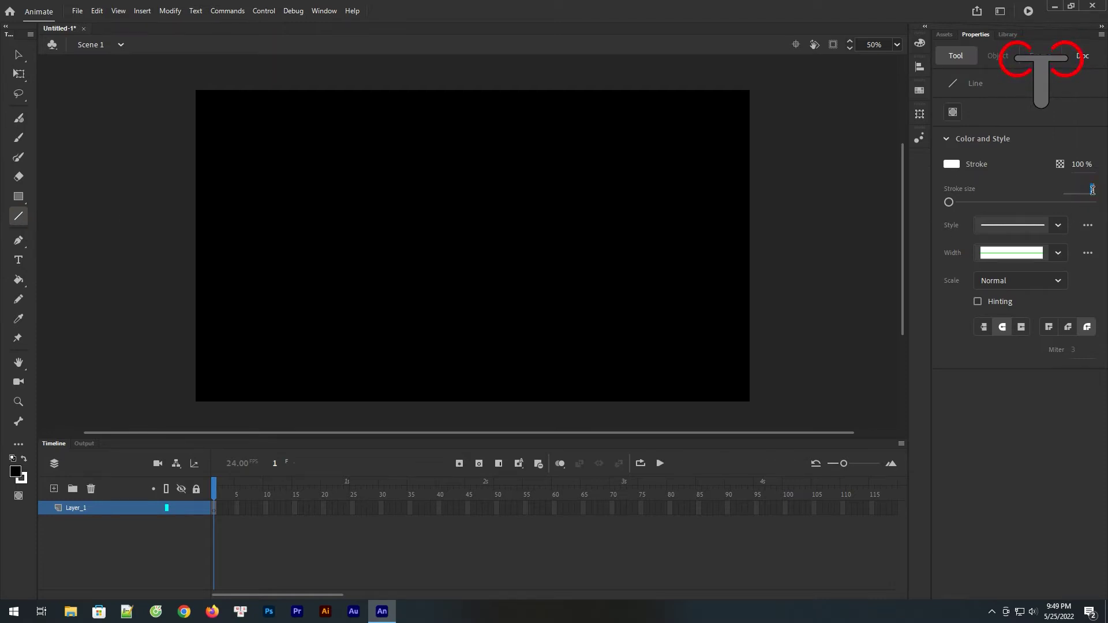
text(3)
key(Return)
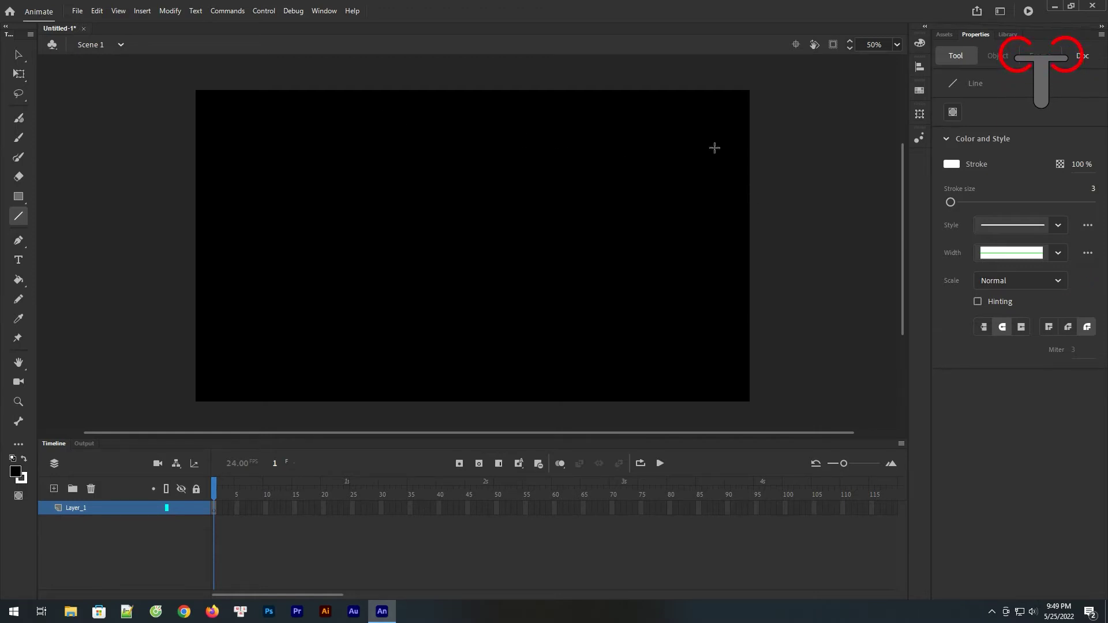
drag(454, 99, 455, 116)
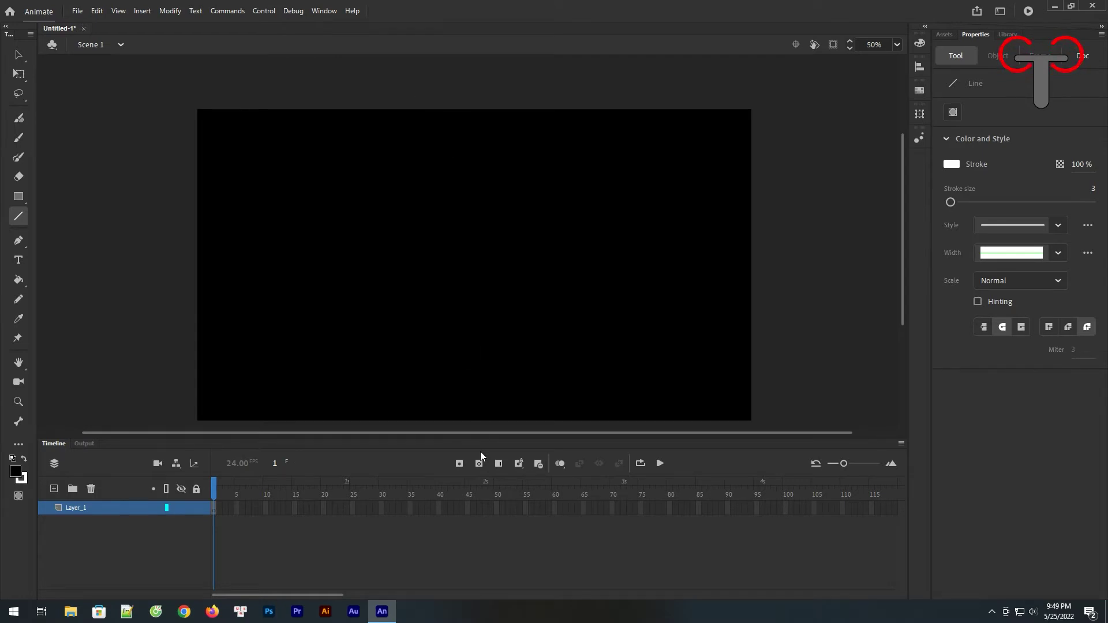
drag(481, 450, 480, 492)
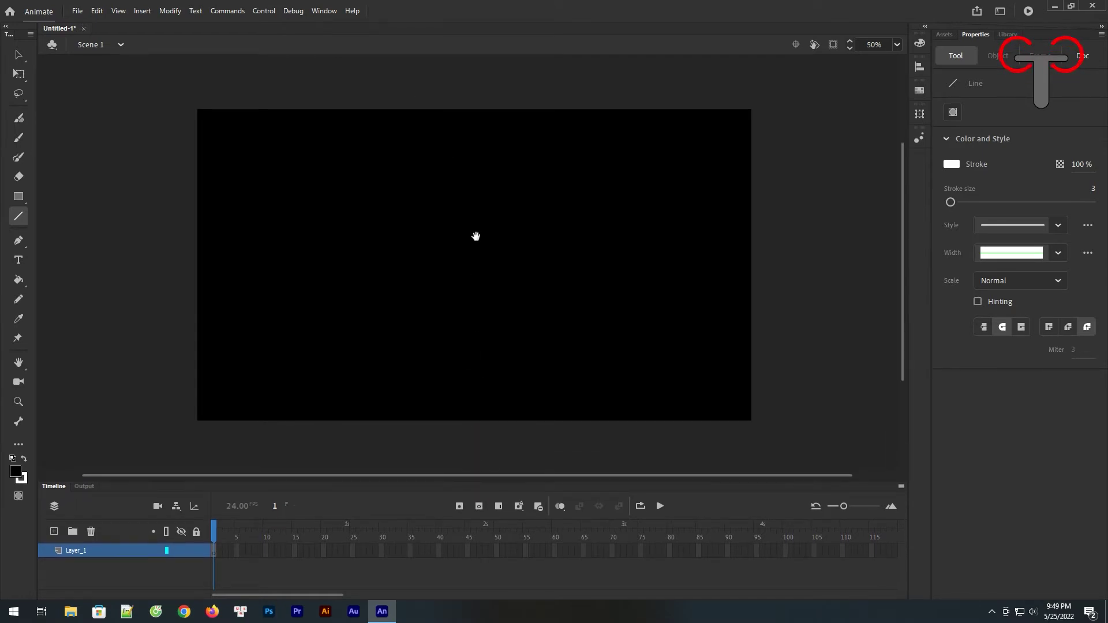
drag(403, 63, 408, 118)
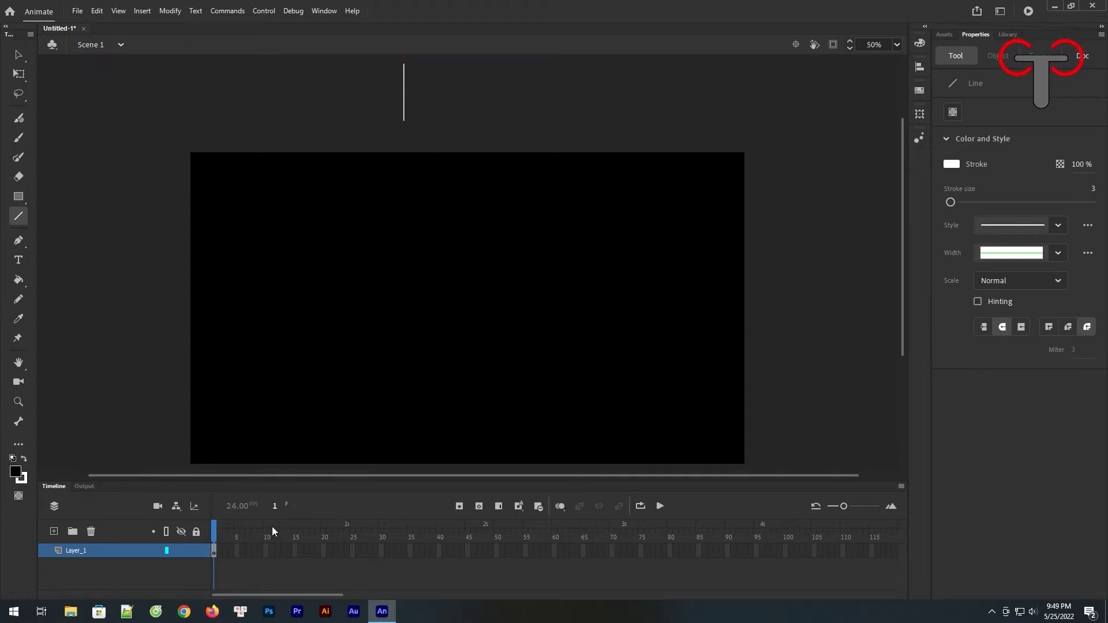
In a new keyframe at frame 10, move the line straight down into the lower half of the stage and delete all but its bottom tip
click(266, 551)
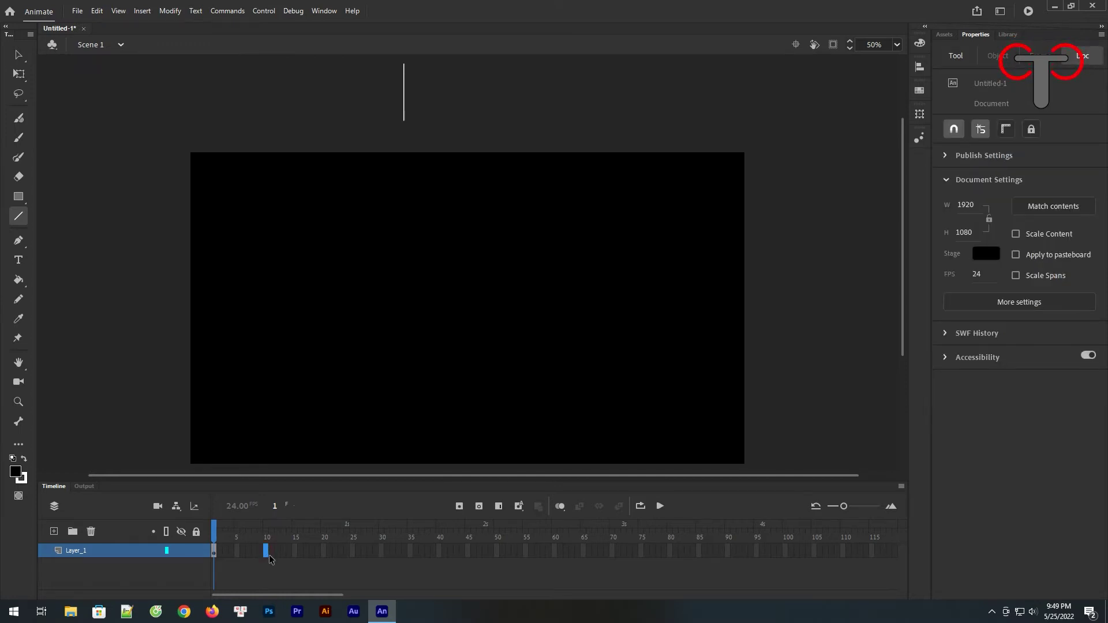
key(F6)
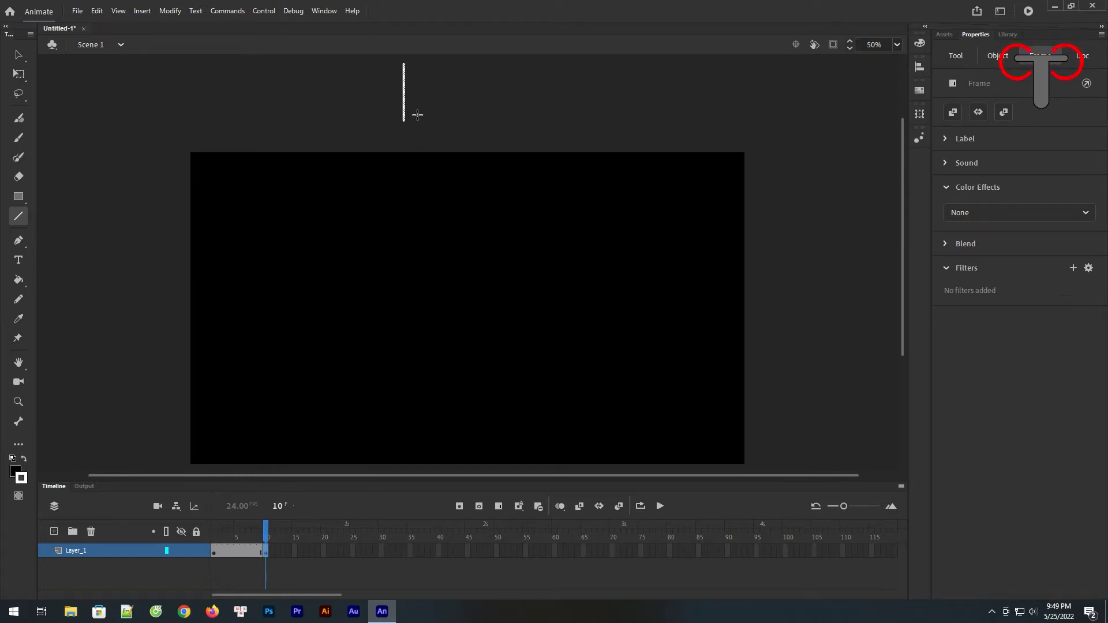
click(18, 54)
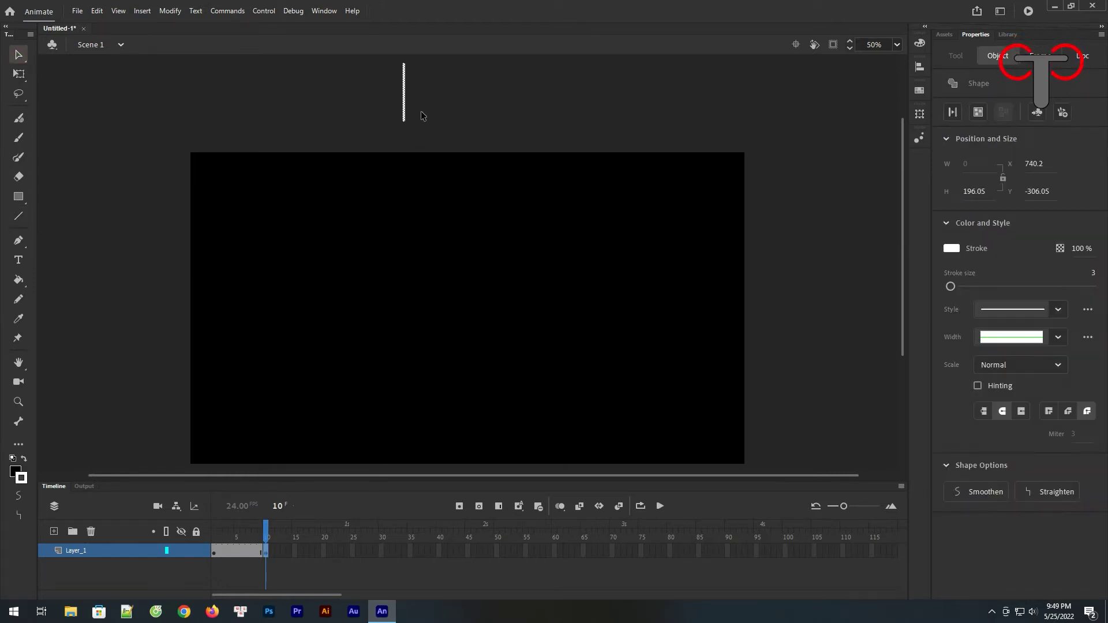
drag(404, 103, 401, 346)
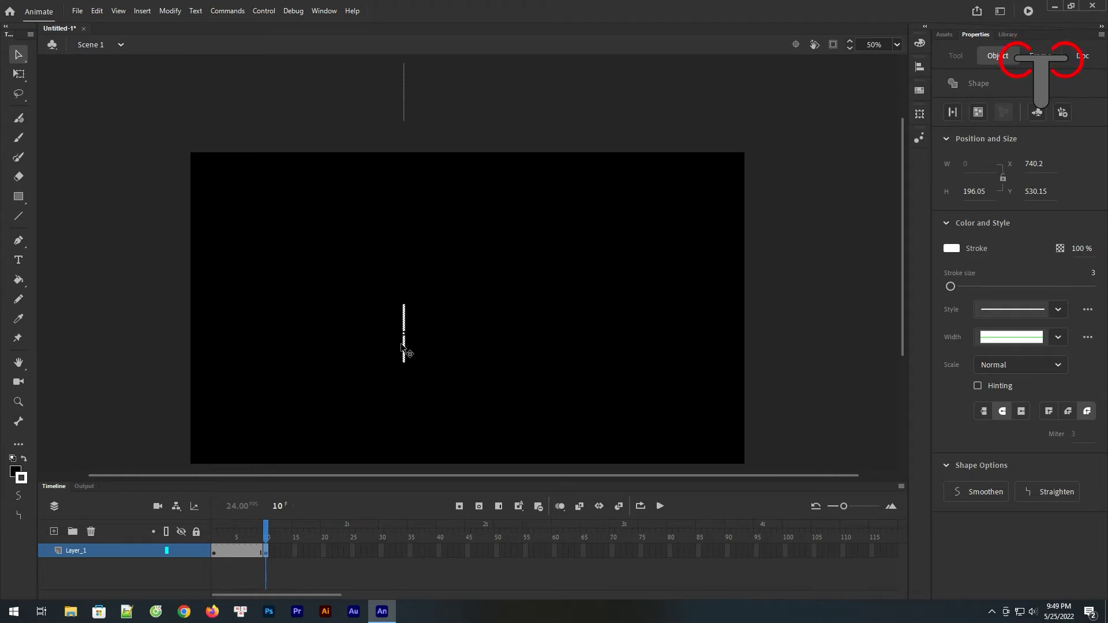
drag(446, 266, 373, 361)
key(Delete)
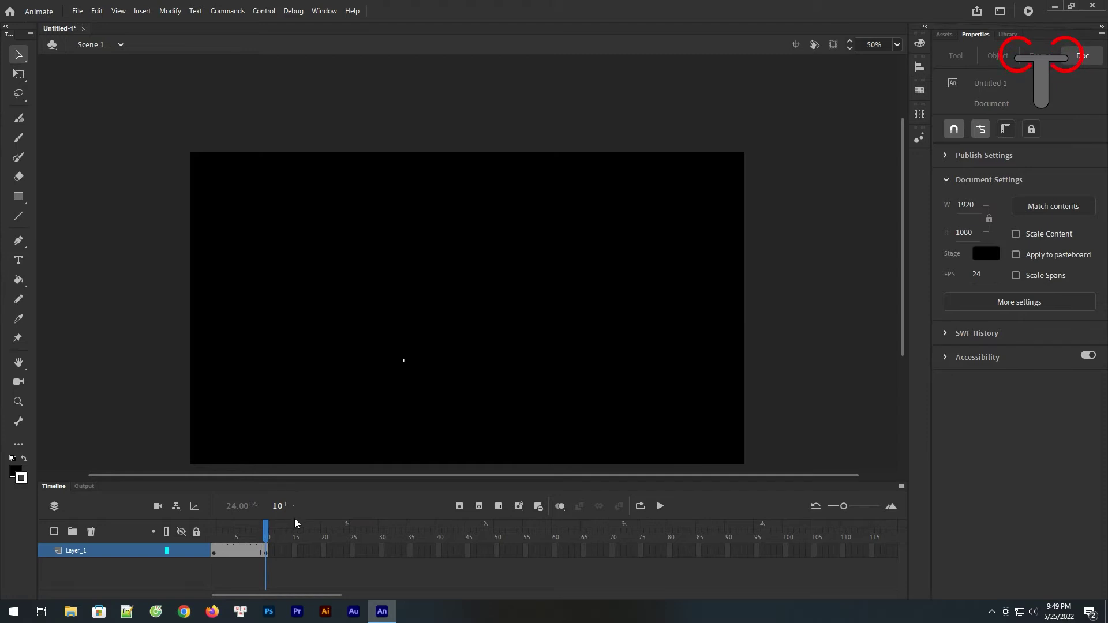
Create a shape tween between the line's keyframes at frames 1 and 10, and scrub through it to frame 10
right_click(239, 554)
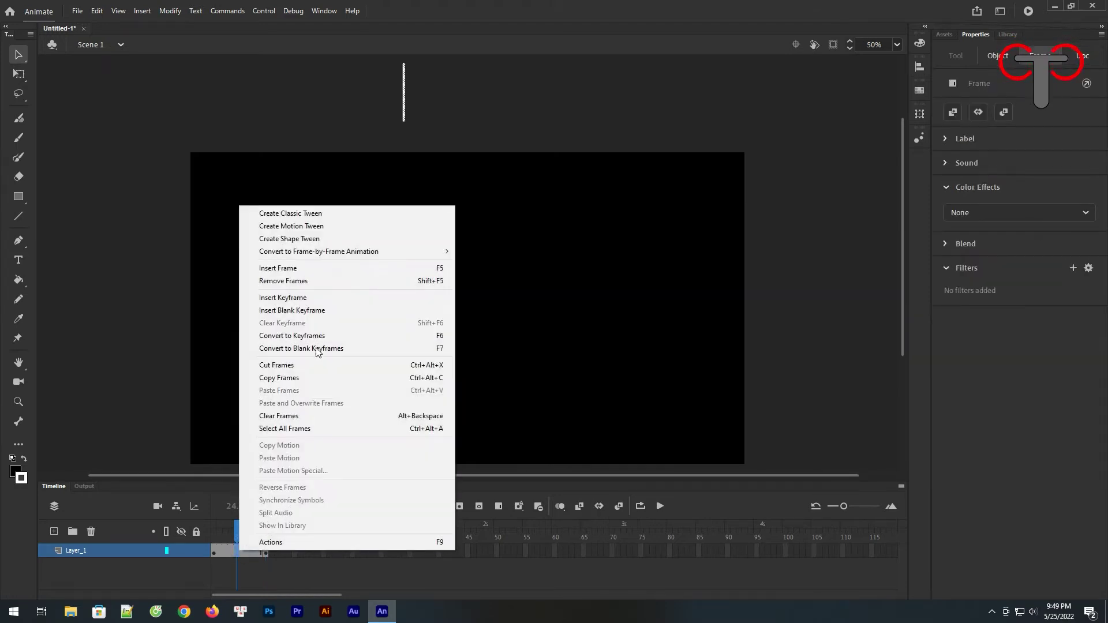
click(310, 240)
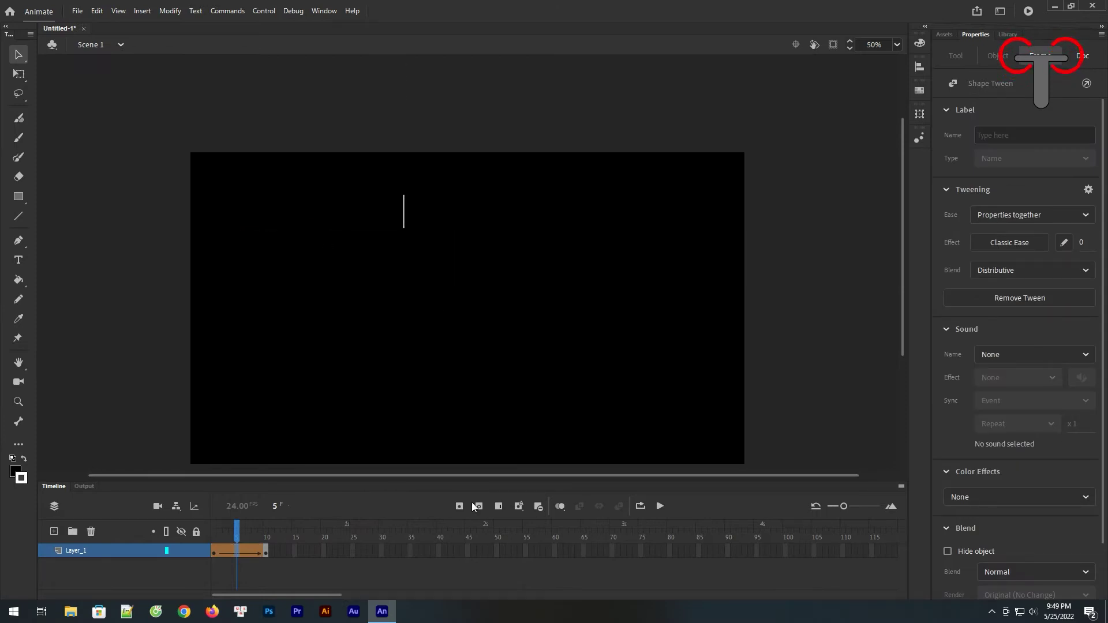
drag(241, 534, 266, 542)
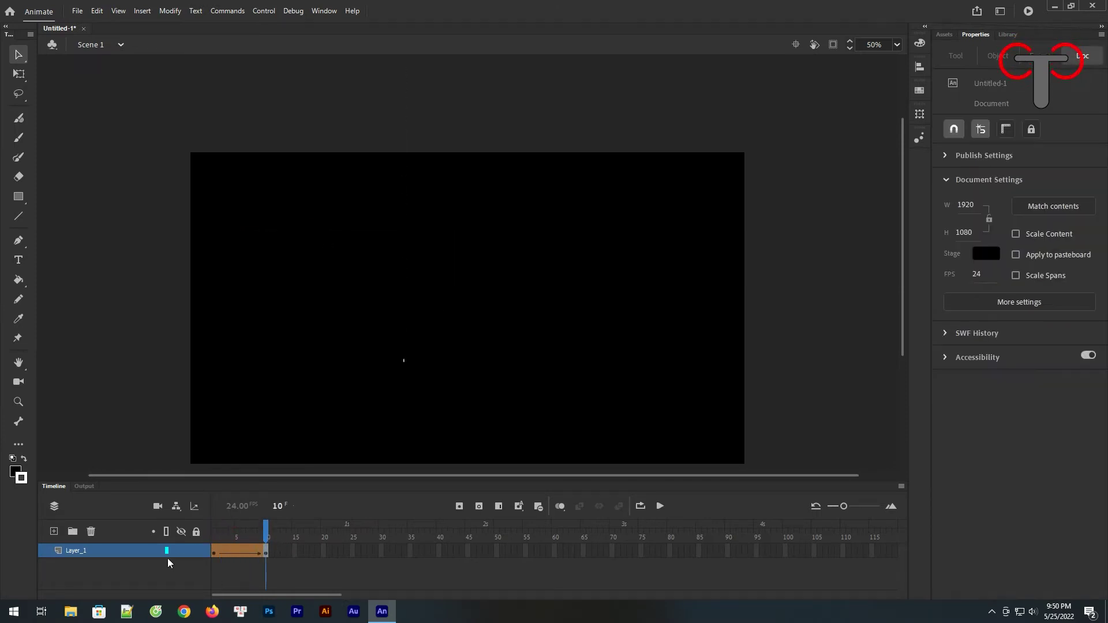
Convert Layer_1 to a Graphic symbol named Symbol 1
right_click(111, 550)
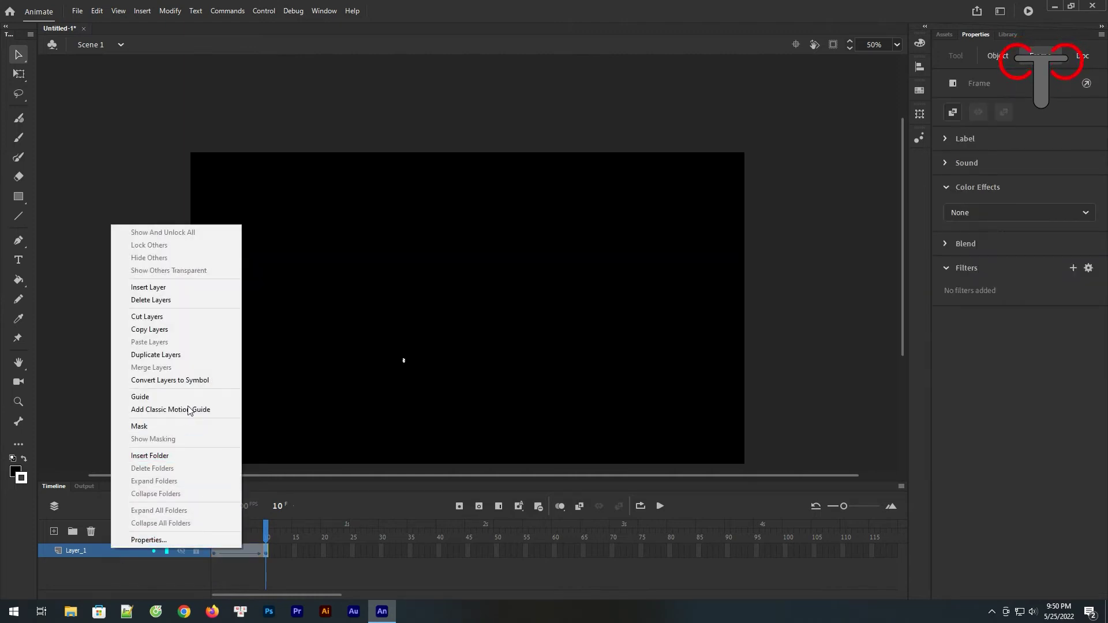
click(186, 382)
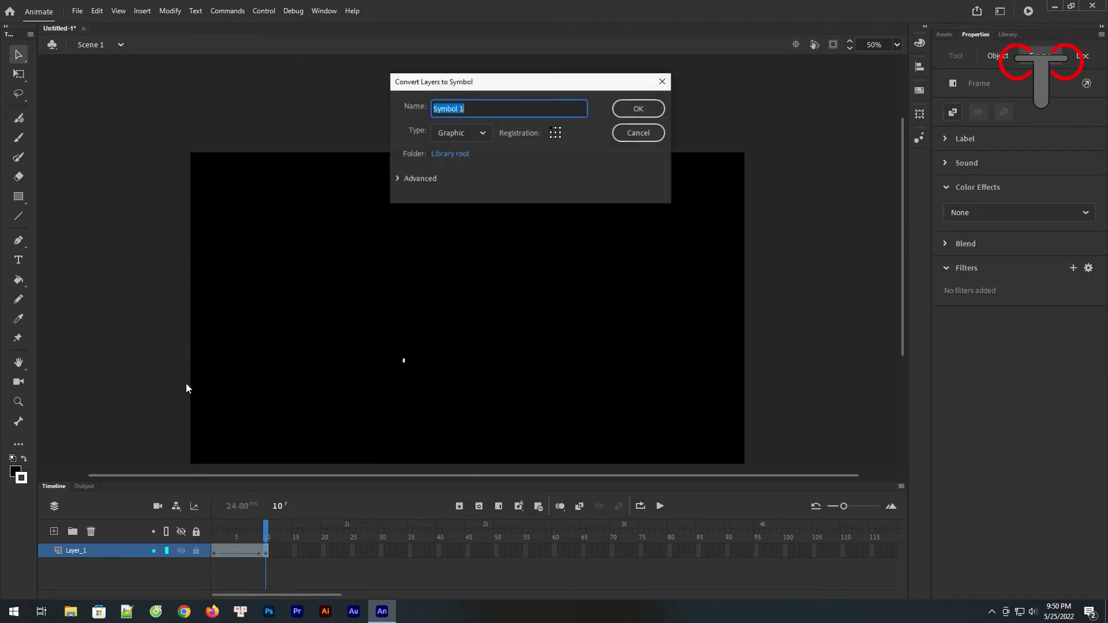
click(641, 110)
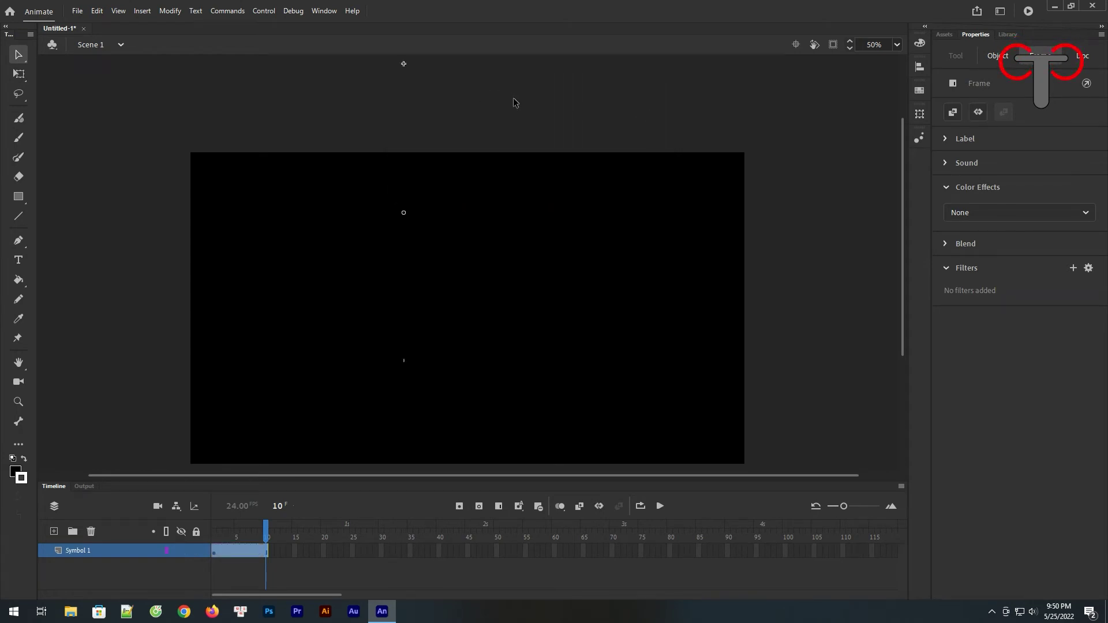
At frame 1, rotate the line symbol slightly clockwise with Free Transform and play back the animation
click(212, 551)
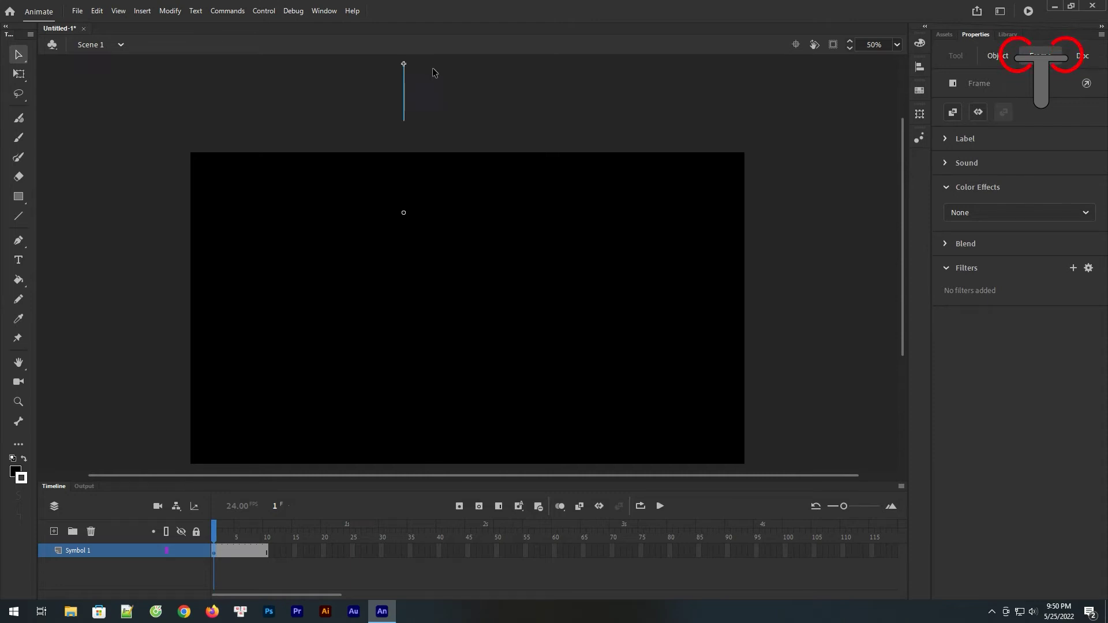
click(18, 74)
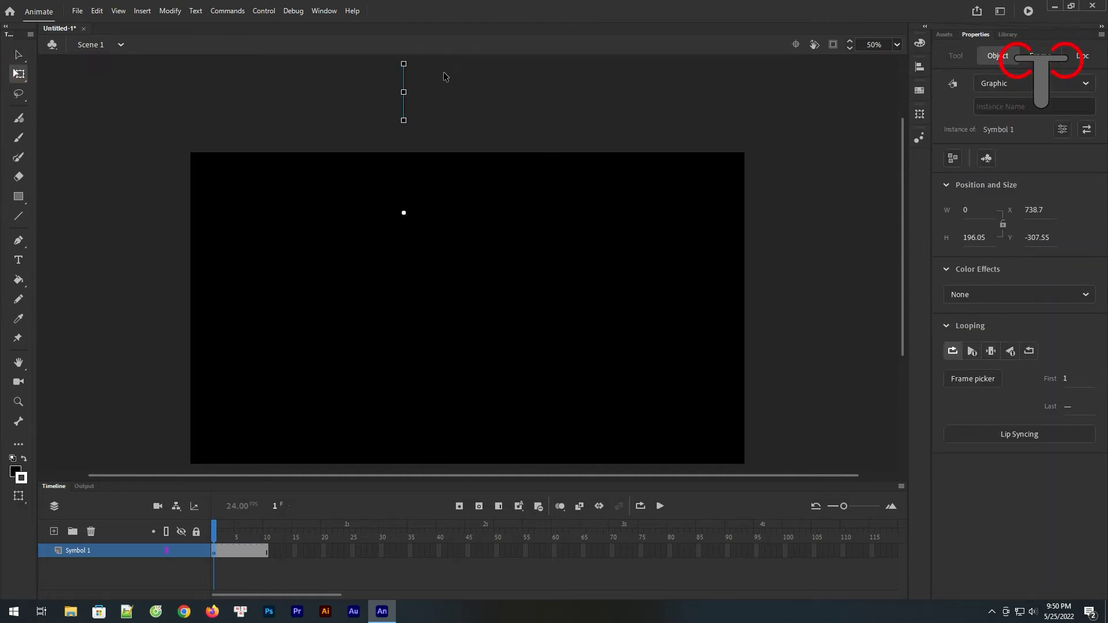
drag(524, 85, 564, 175)
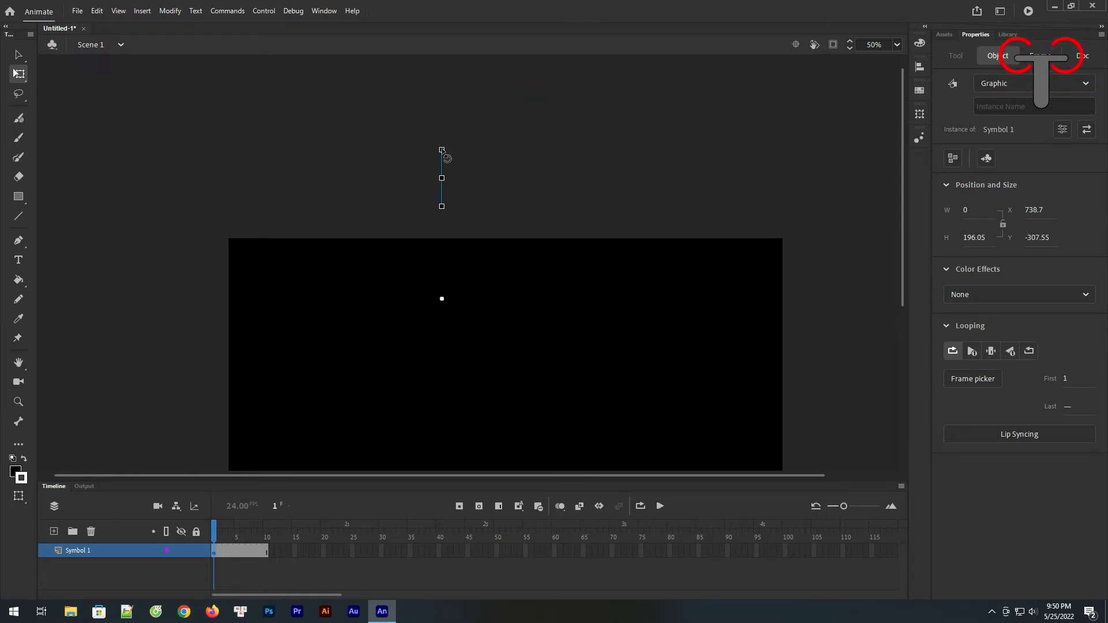
drag(442, 150, 462, 151)
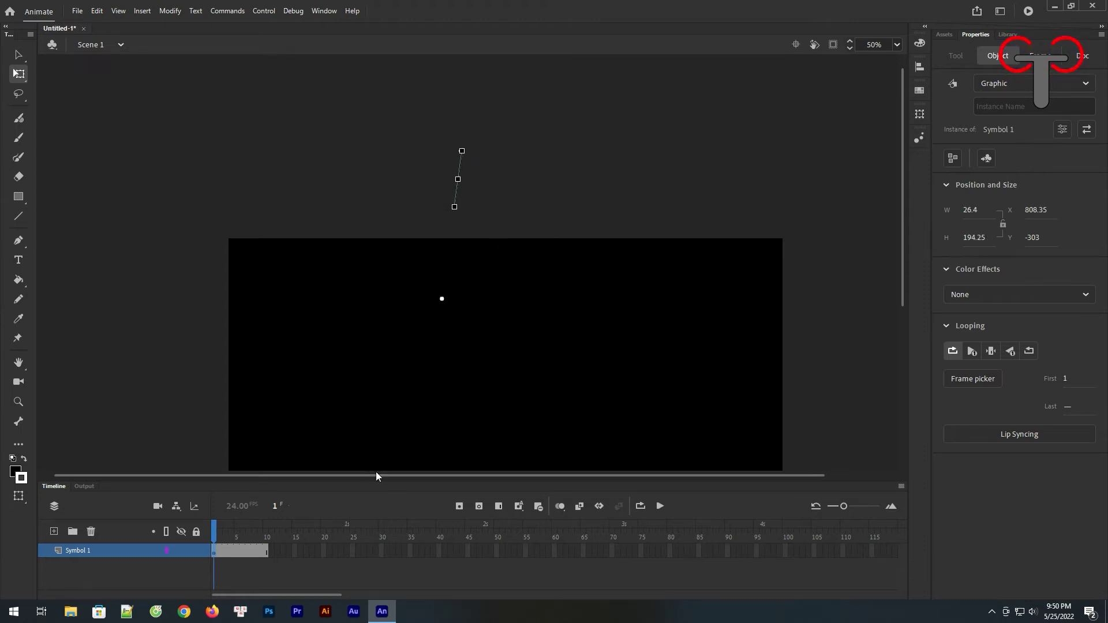
drag(524, 396, 502, 294)
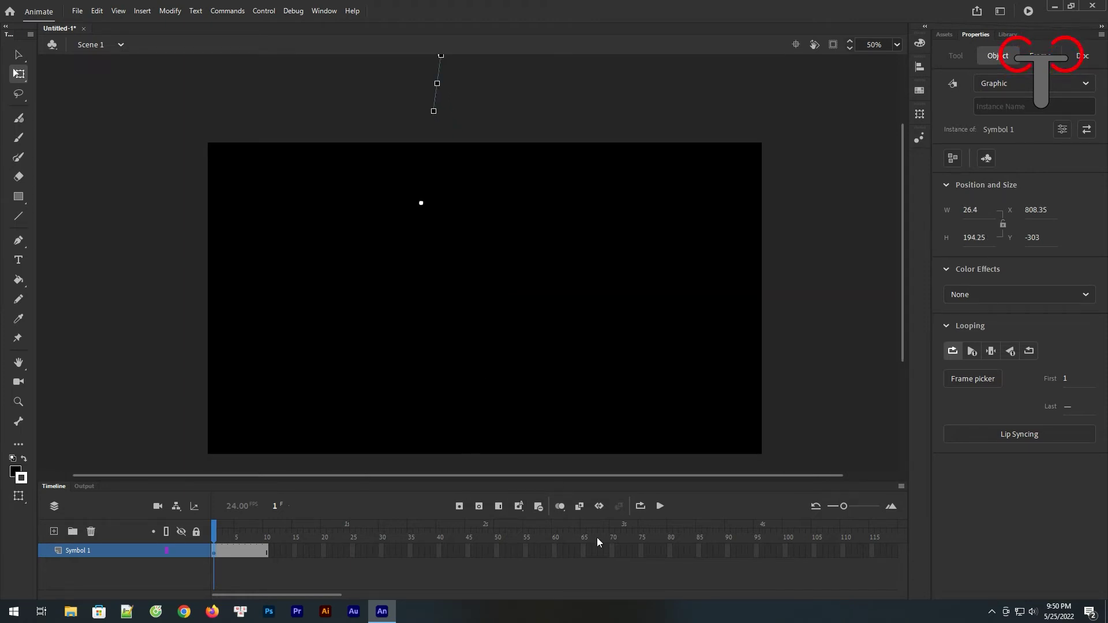
click(660, 506)
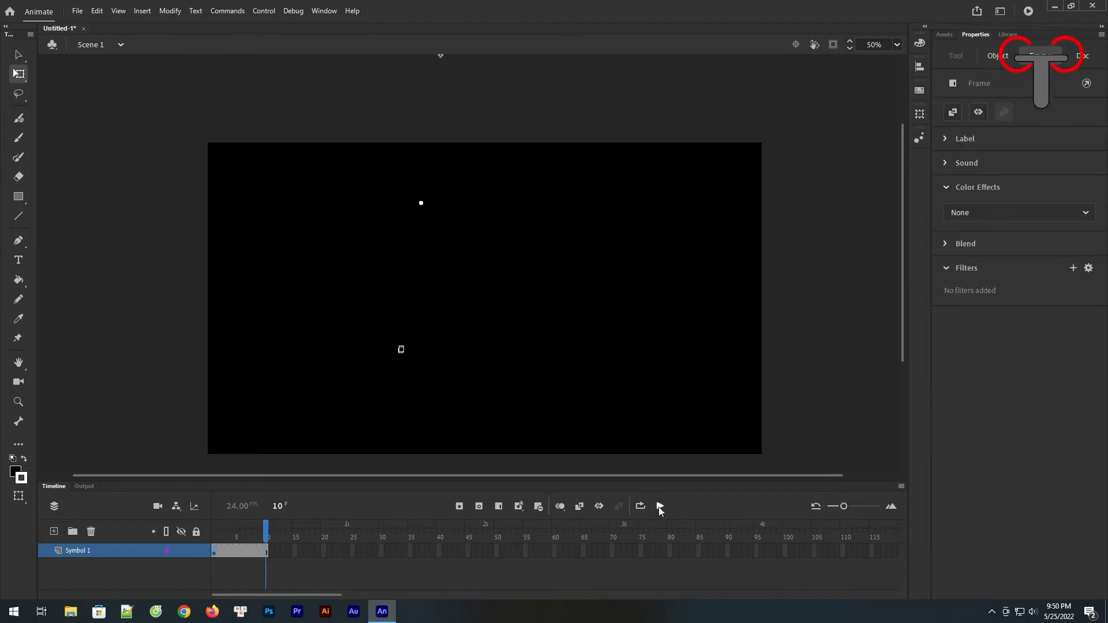
click(659, 506)
Enlarge the timeline area, add a new layer and move it below the Symbol 1 layer
drag(295, 482, 295, 442)
click(113, 511)
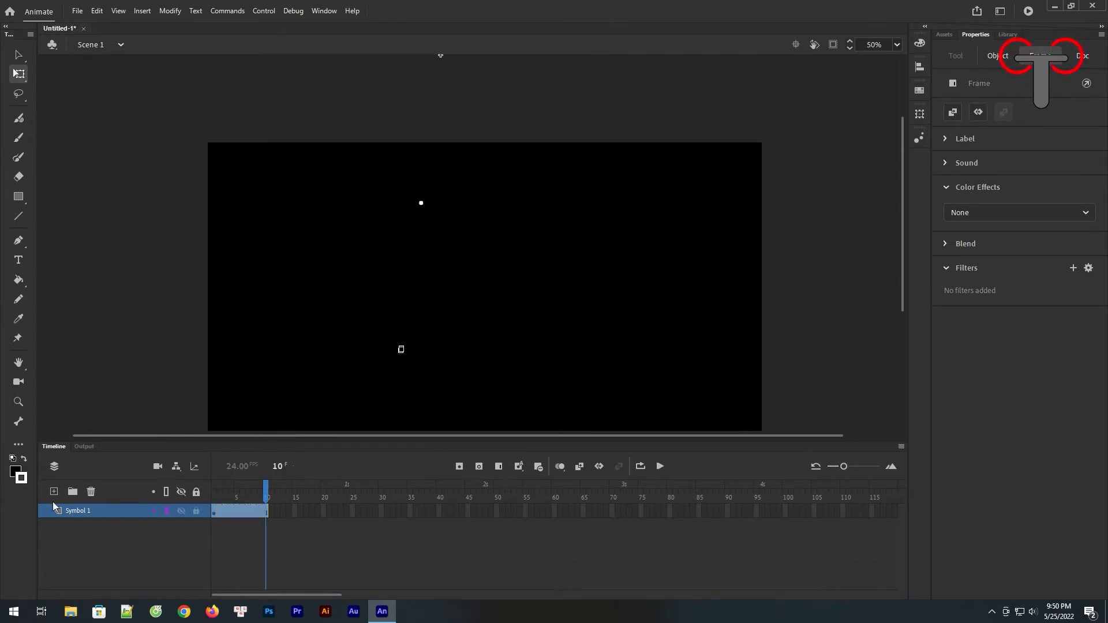
click(53, 492)
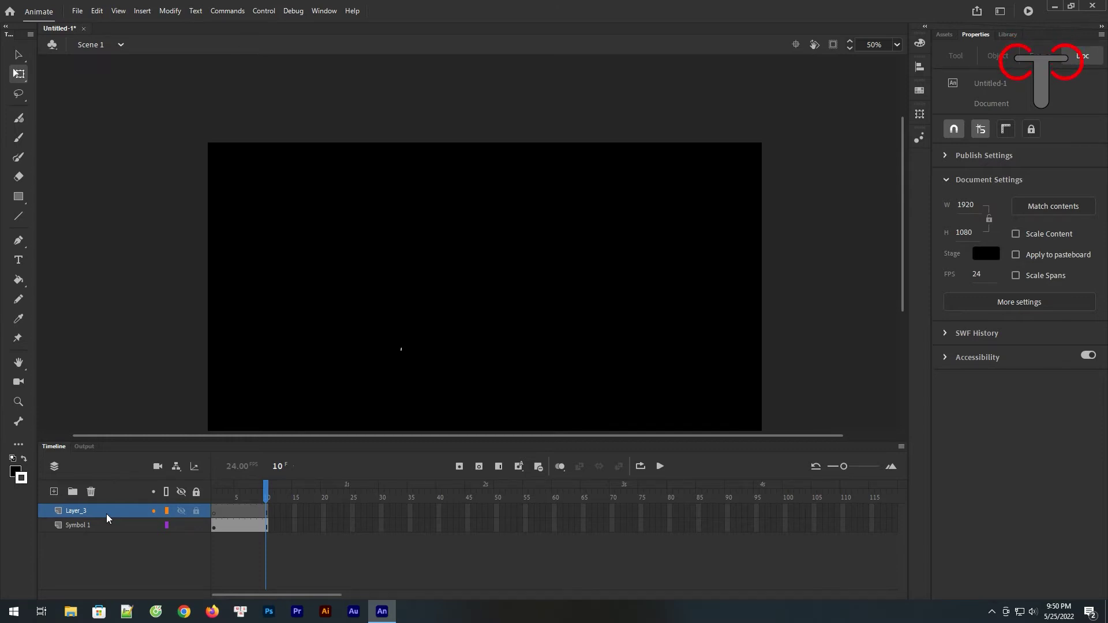
drag(106, 511, 109, 528)
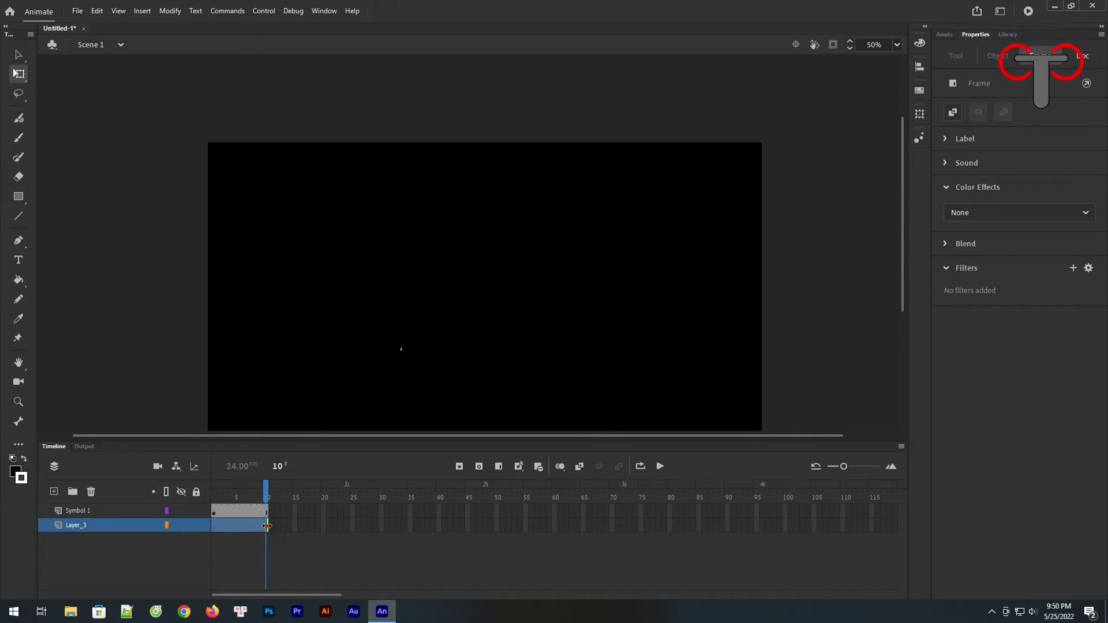
Draw an unfilled white-stroked oval about 591 by 113 px around the line's end point on Layer_3 at frame 10, and select it
click(19, 197)
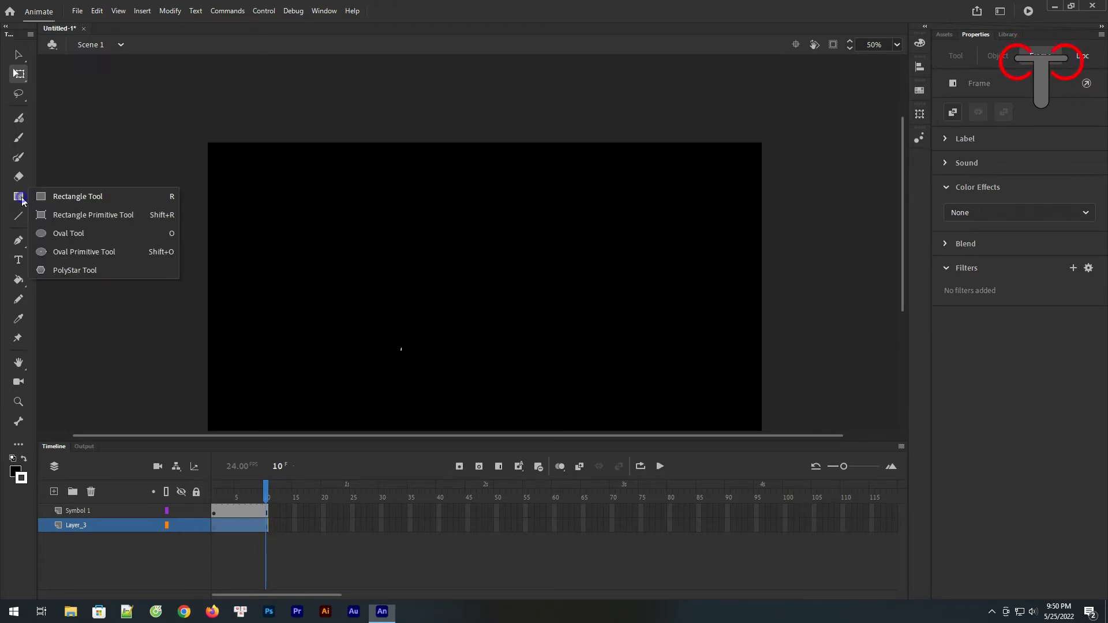
click(60, 228)
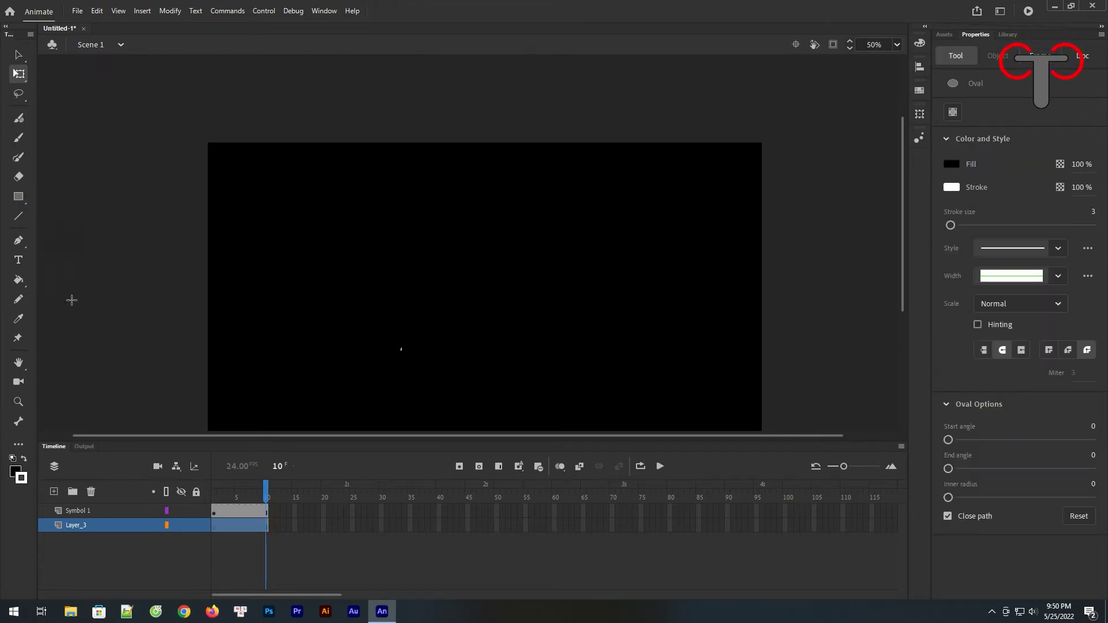
click(16, 471)
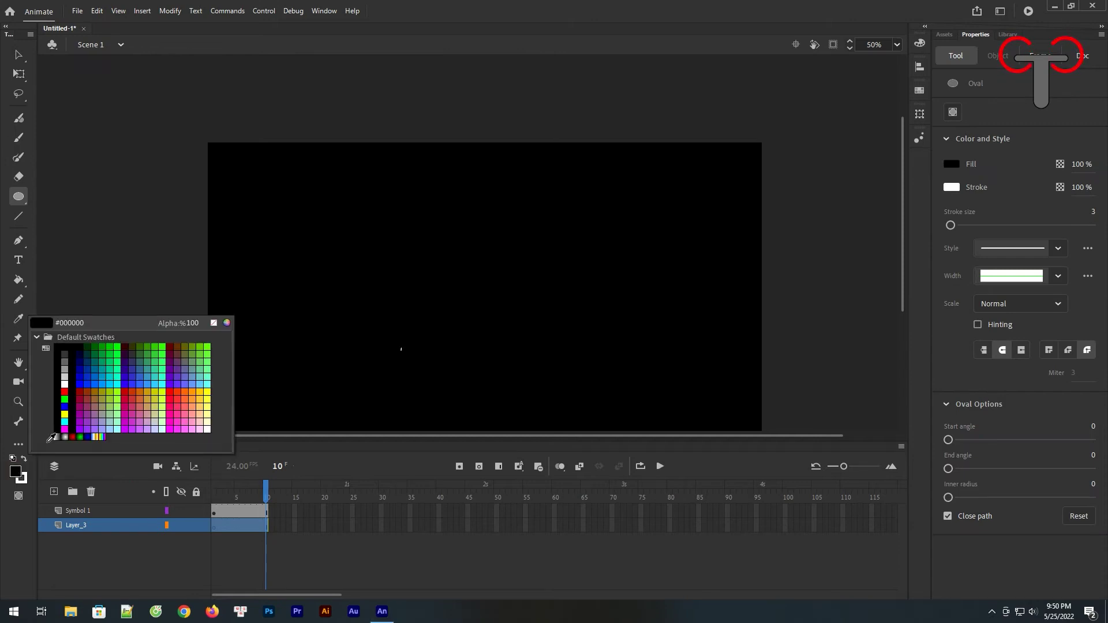
click(214, 323)
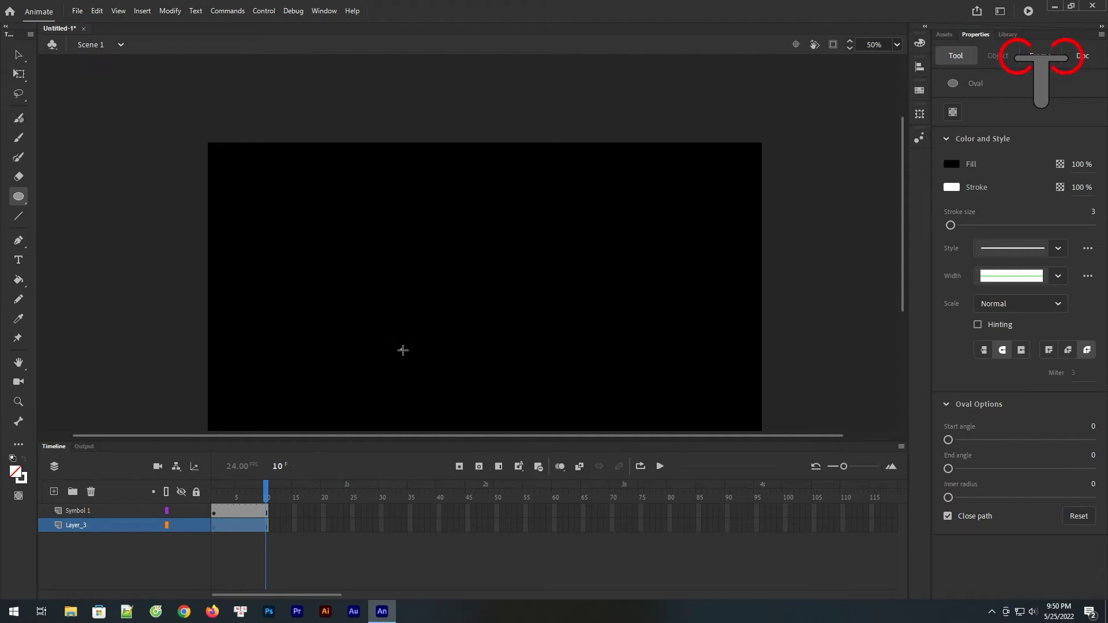
drag(403, 349, 487, 366)
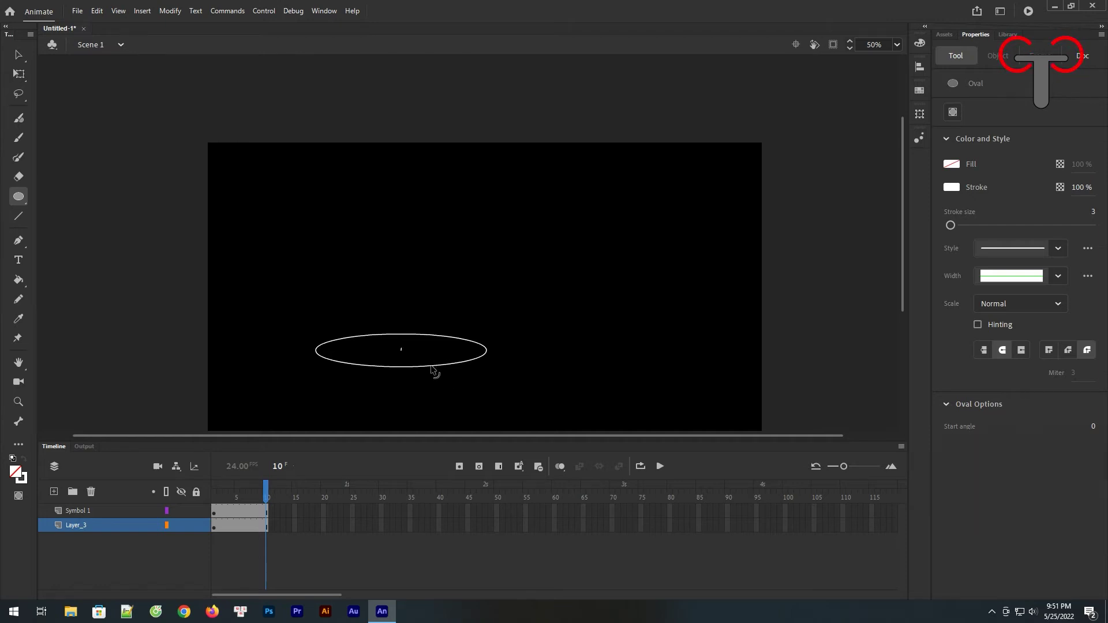
key(v)
click(432, 367)
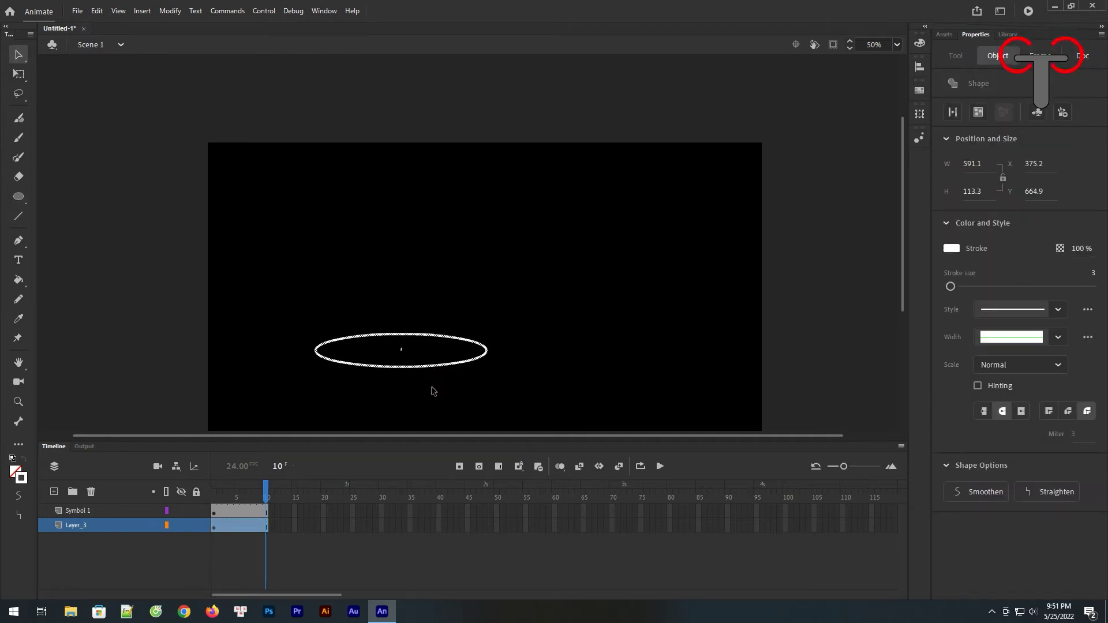
Make the oval start at a keyframe on frame 10 of Layer_3 with empty frames before it, and insert another keyframe at frame 24
click(213, 527)
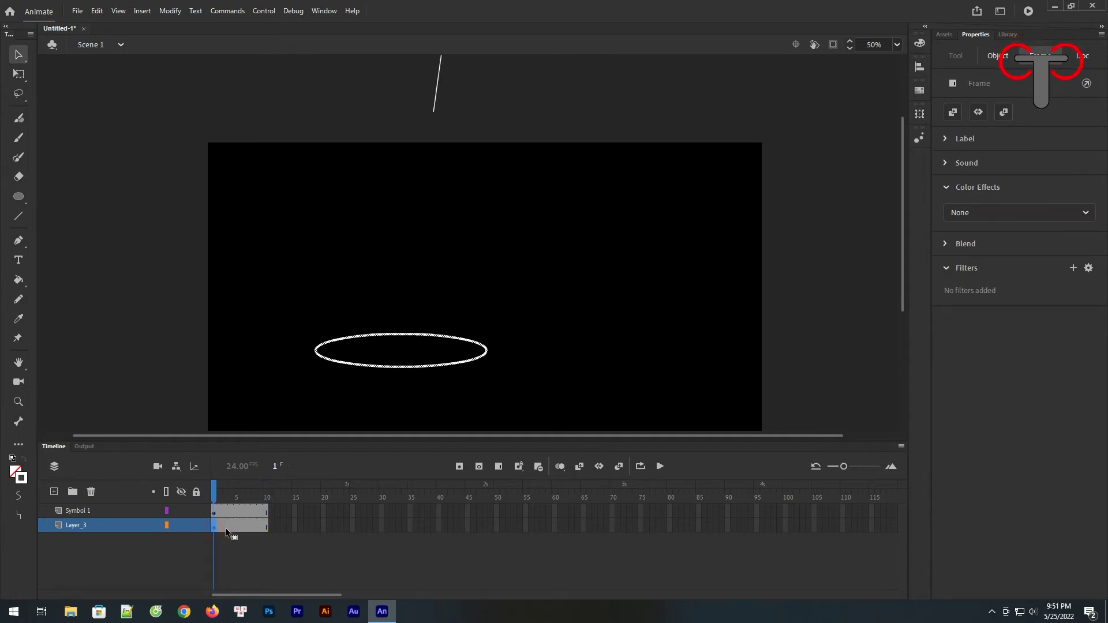
click(265, 526)
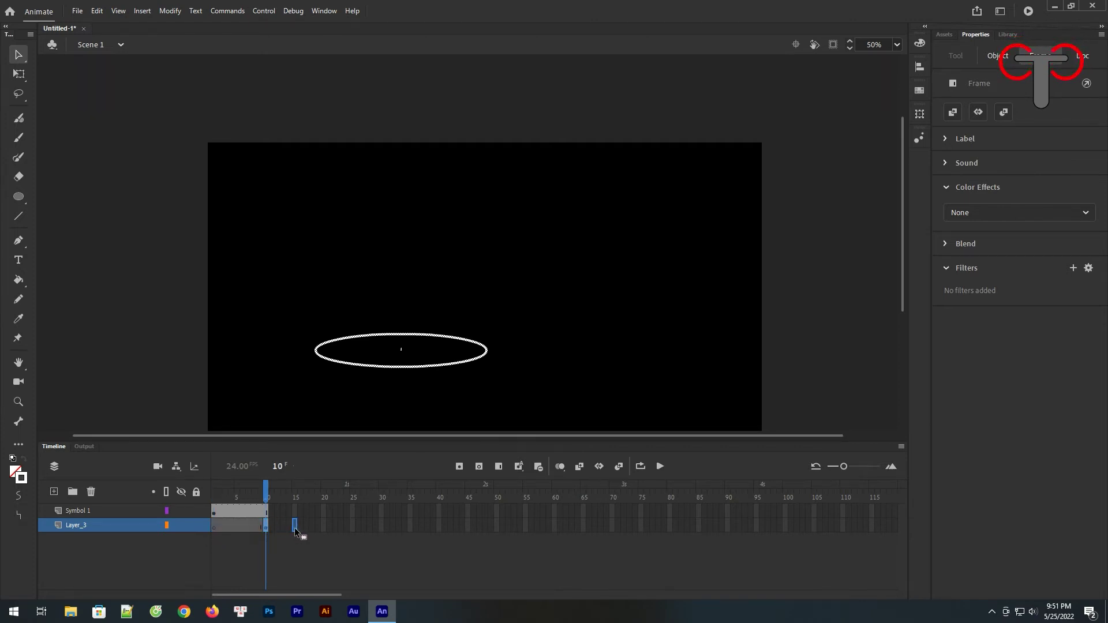
key(F6)
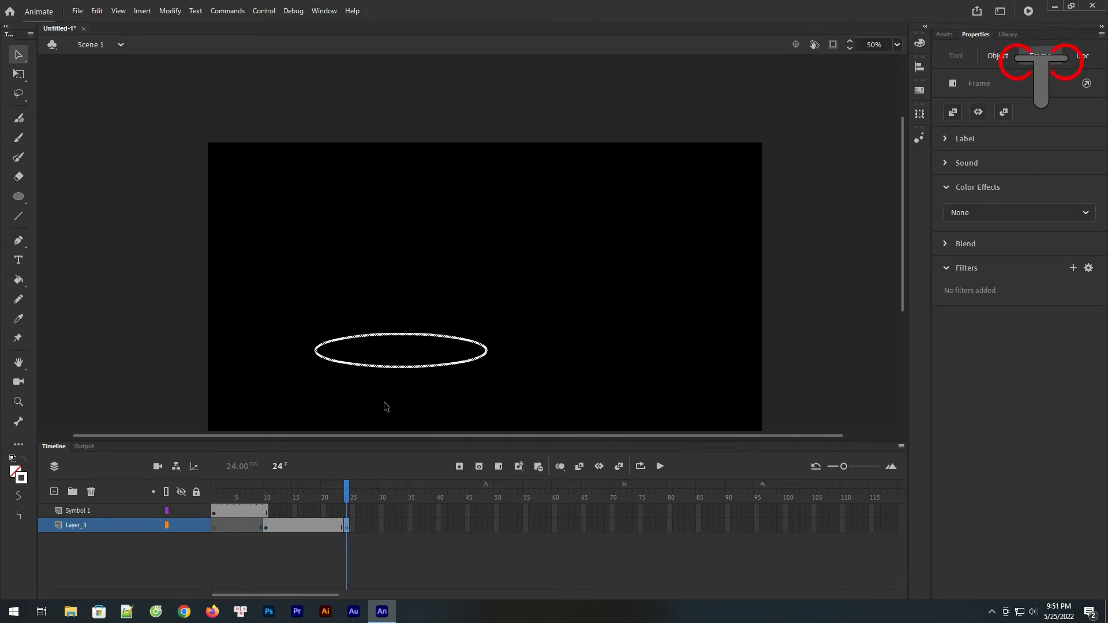
At frame 10, shrink the oval around its centre to about 24 by 4.6 px with Free Transform
click(265, 526)
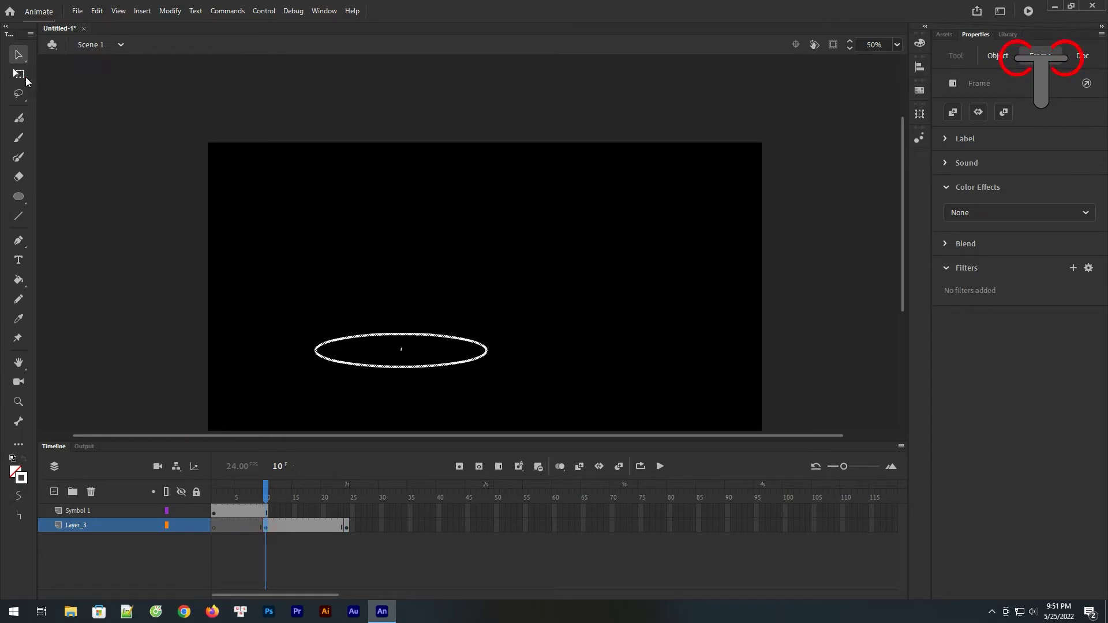
click(26, 80)
drag(485, 367, 427, 356)
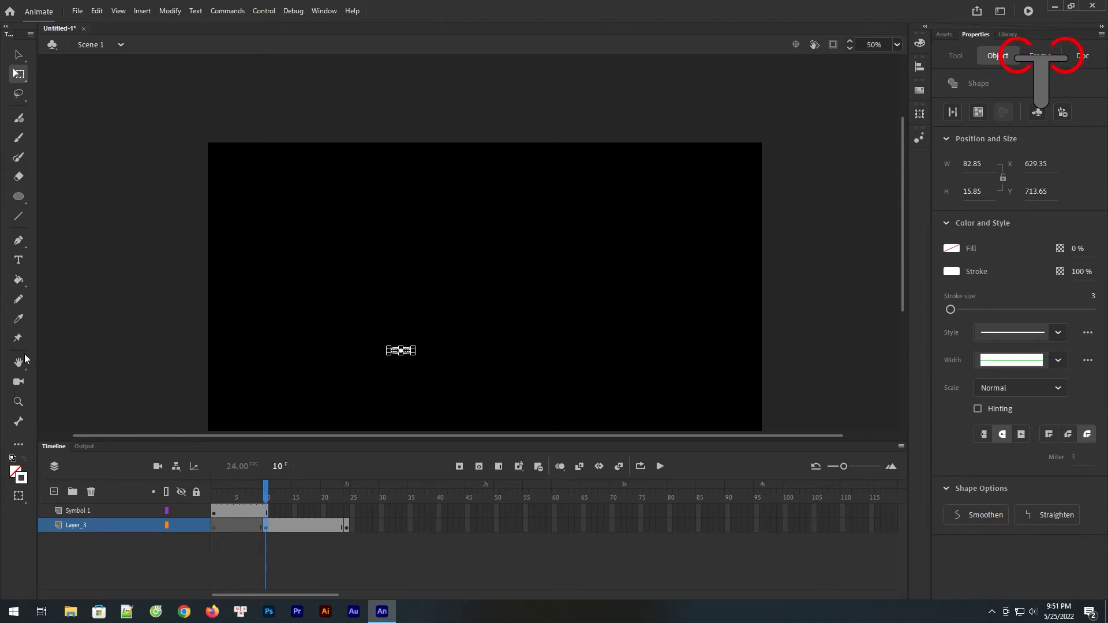
click(19, 403)
drag(366, 316, 427, 371)
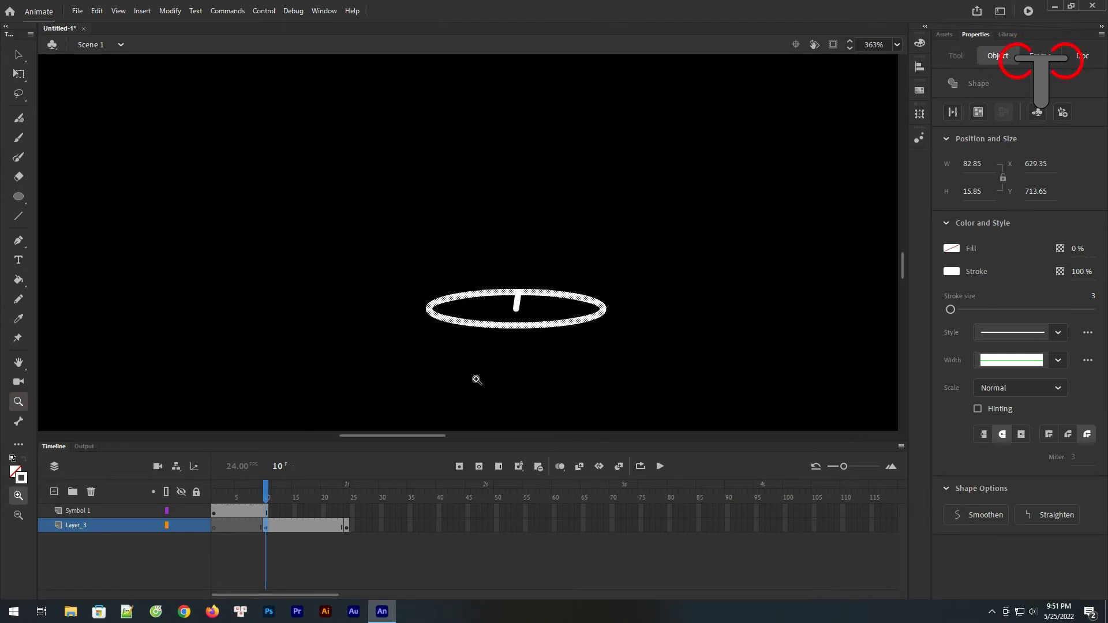
click(18, 73)
drag(603, 327, 548, 315)
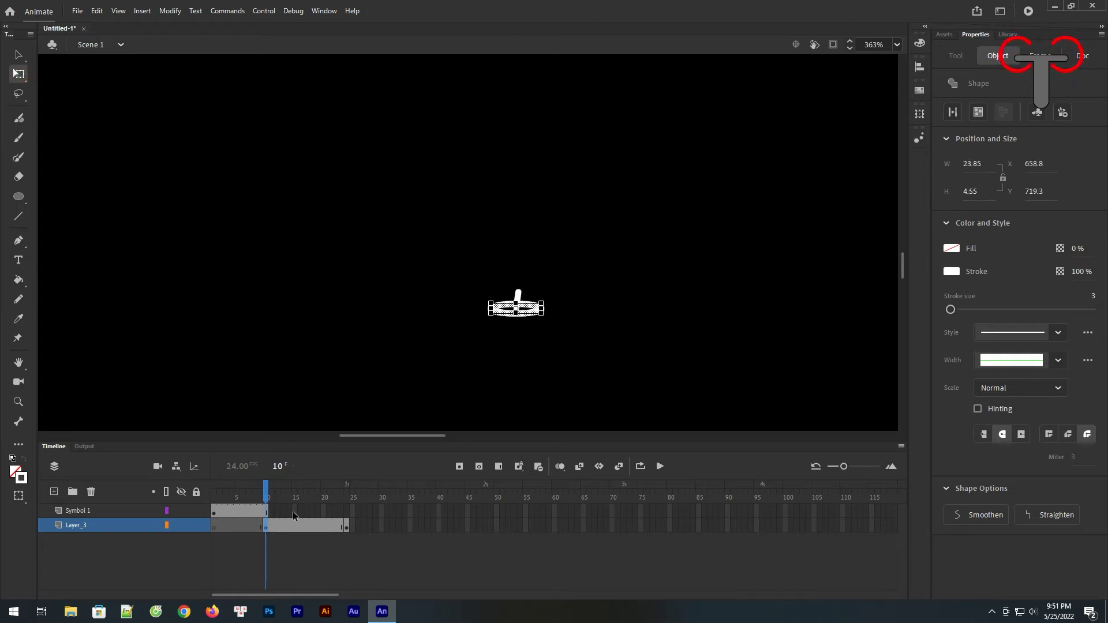
Move the small oval's keyframe from frame 10 to frame 11 and create a shape tween from there to frame 24
click(263, 527)
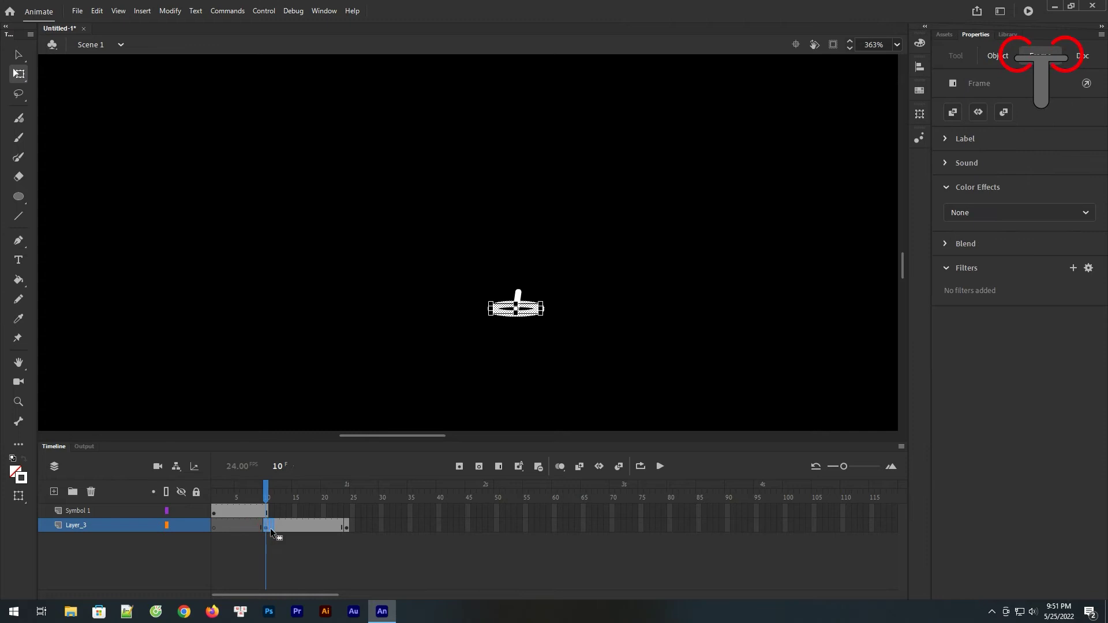
drag(270, 528, 272, 528)
right_click(304, 530)
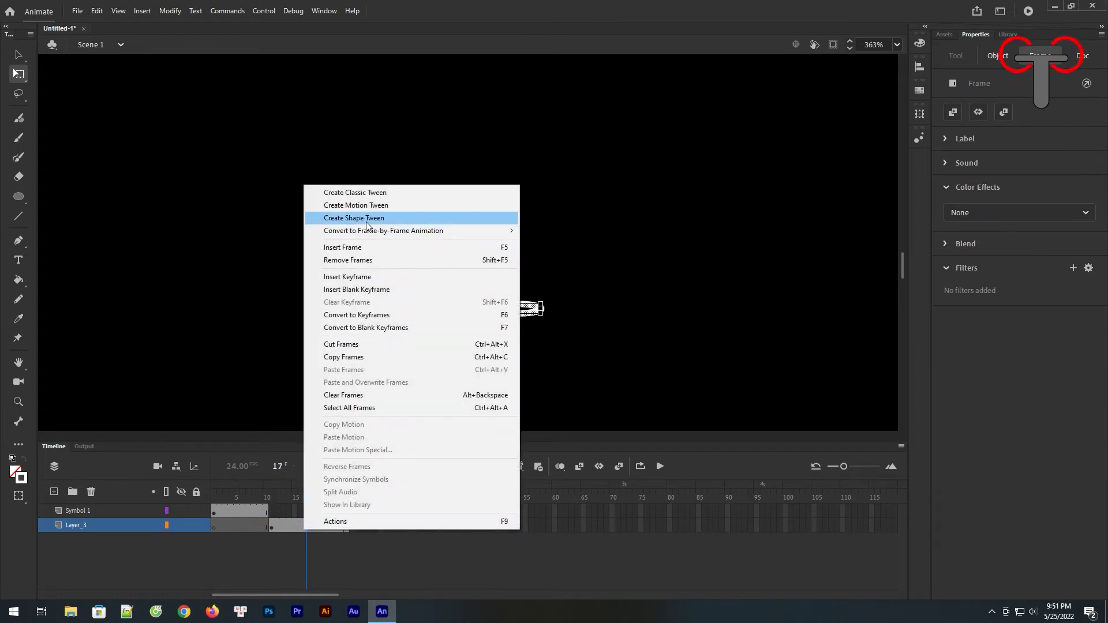
click(366, 220)
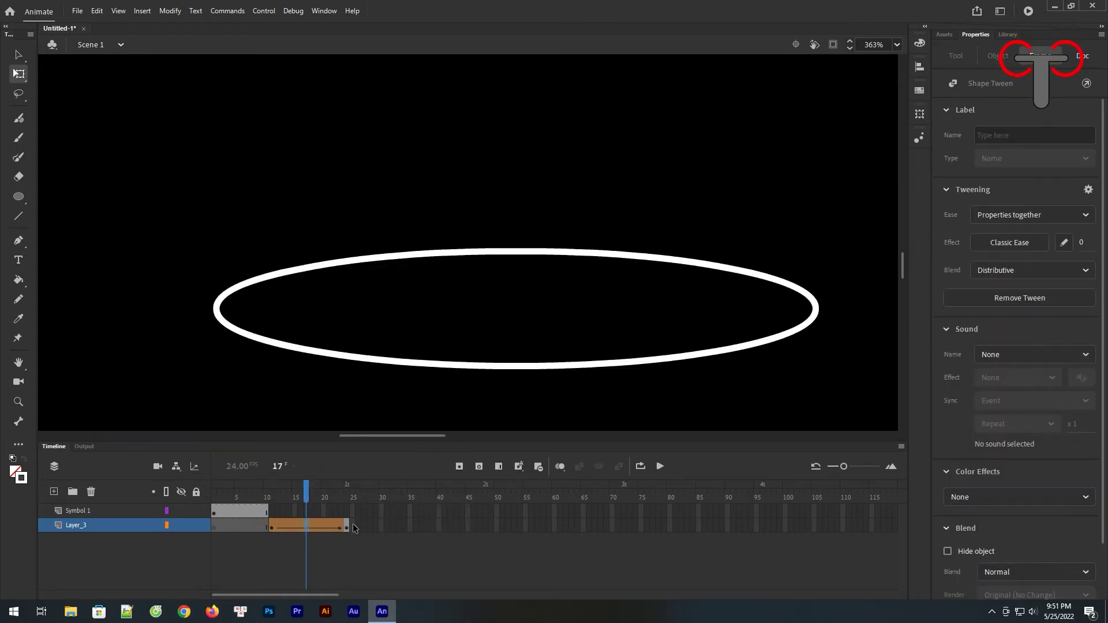
Set the color effect of Layer_3's keyframe at frame 24 to Alpha 0%
scroll(601, 251, down, 6)
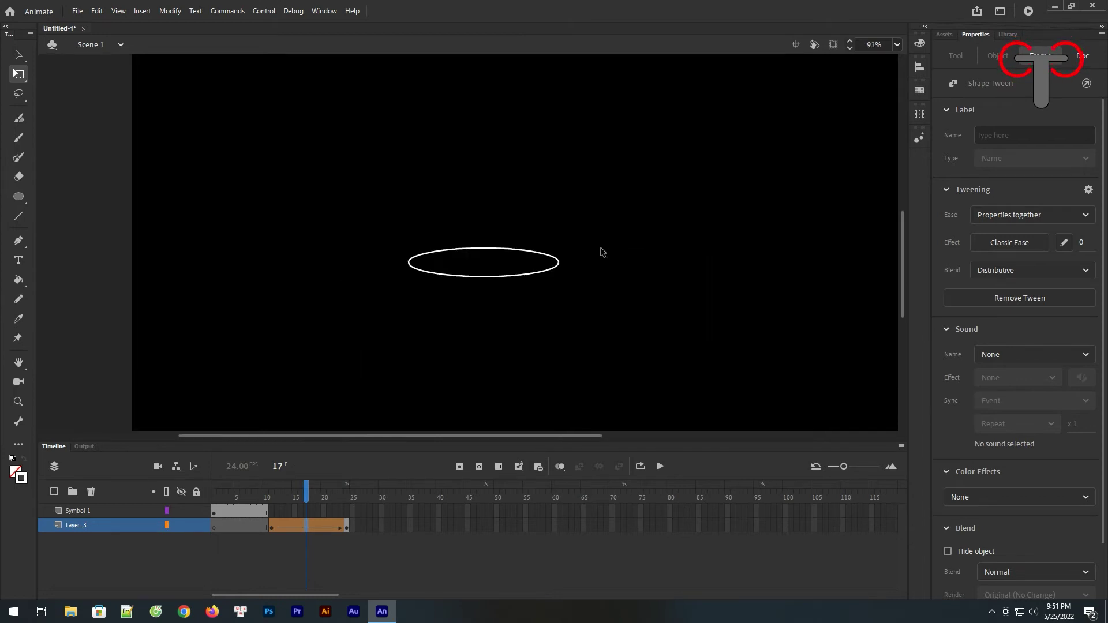
drag(307, 495, 349, 525)
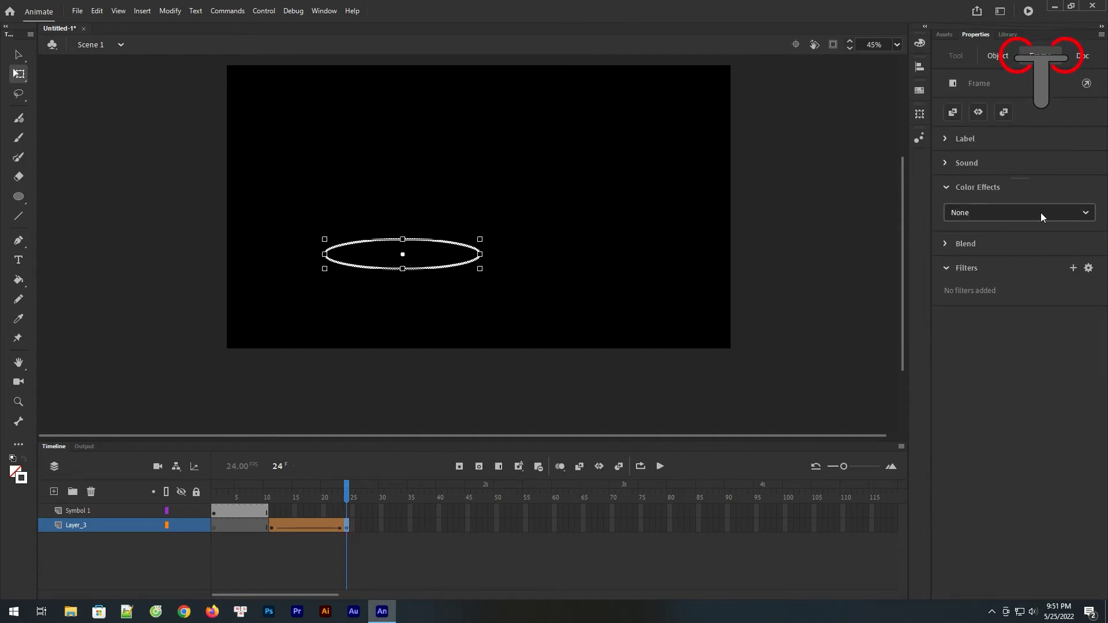
click(1039, 212)
click(1058, 81)
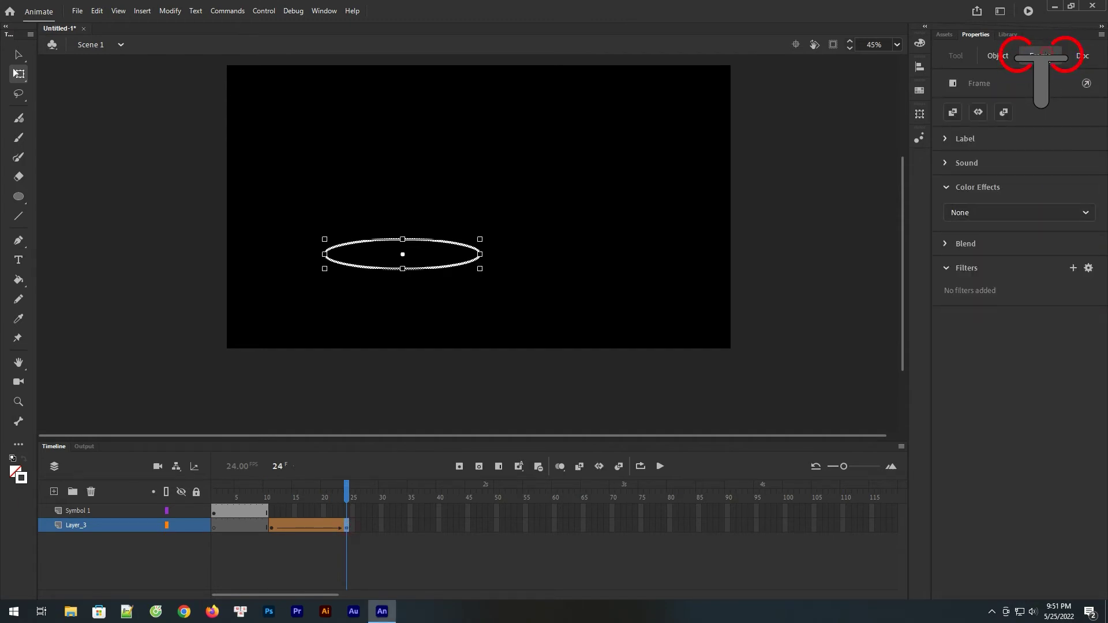
click(1005, 212)
click(984, 311)
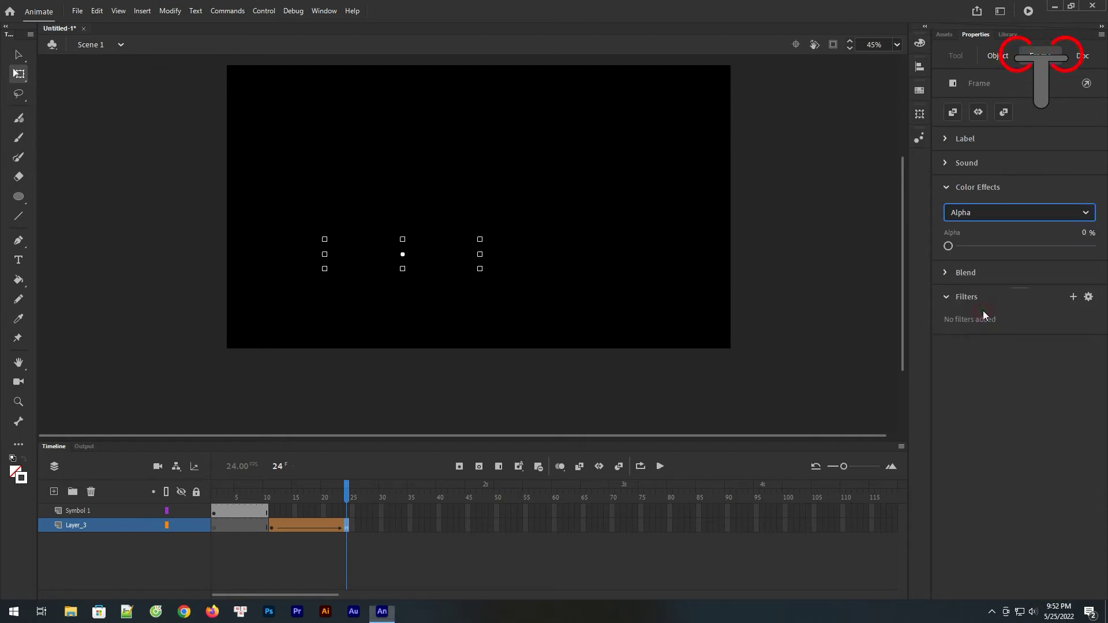
mouse_move(949, 245)
mouse_down()
mouse_move(1091, 247)
mouse_move(934, 248)
mouse_up()
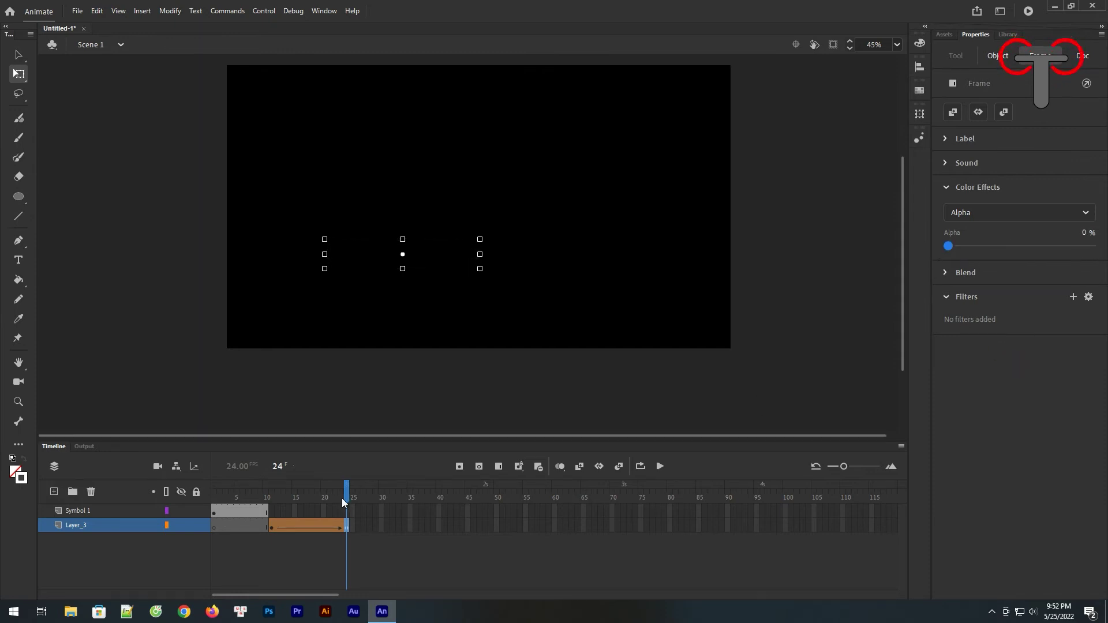
mouse_move(348, 497)
mouse_down()
mouse_move(216, 500)
mouse_move(352, 505)
mouse_up()
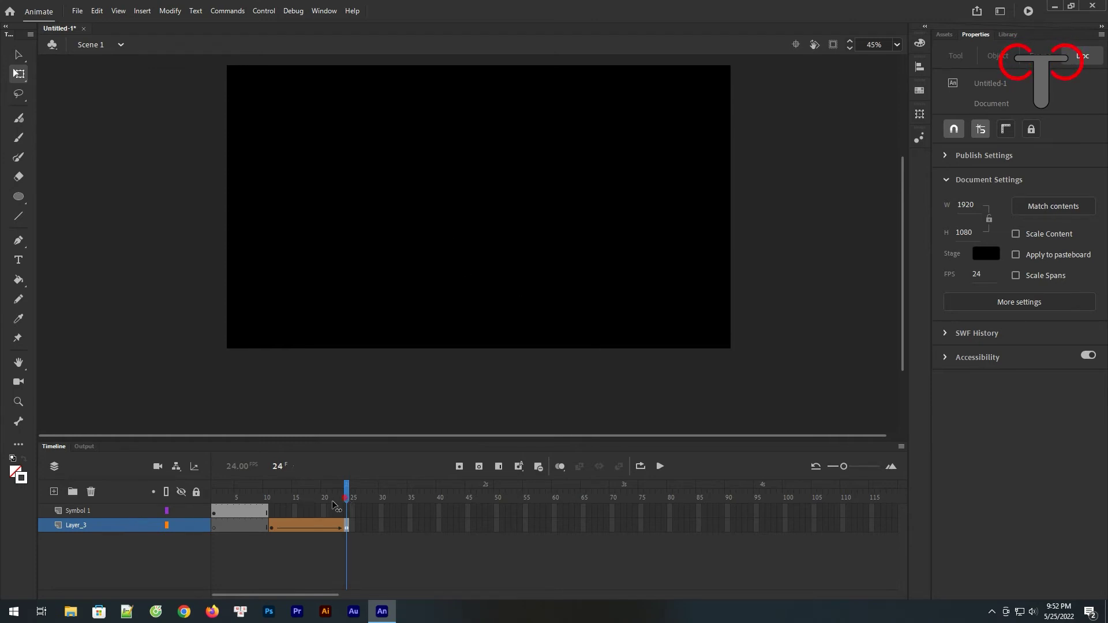
Convert the Symbol 1 layer and Layer_3 together into one Graphic symbol named raindrop
click(213, 515)
scroll(596, 277, up, 3)
scroll(597, 277, down, 1)
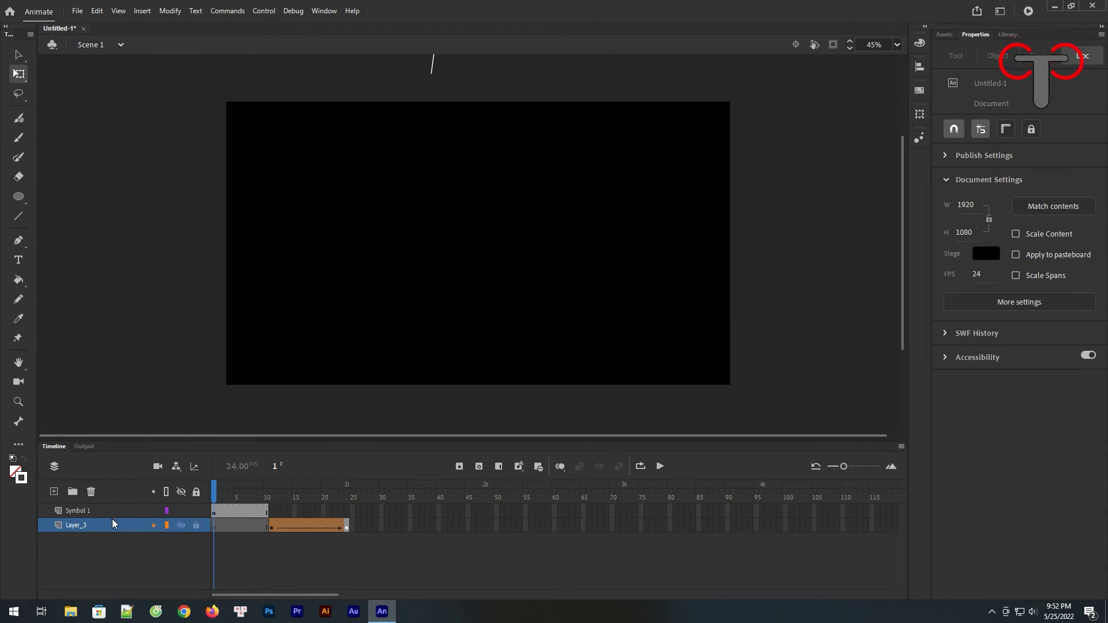
shift+click(160, 511)
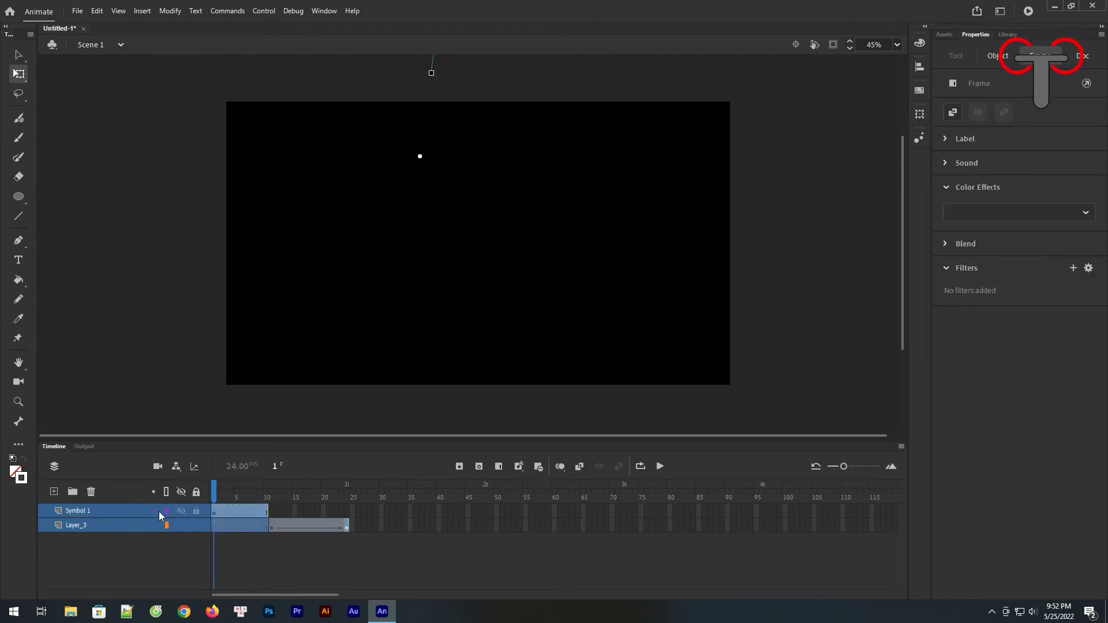
right_click(117, 520)
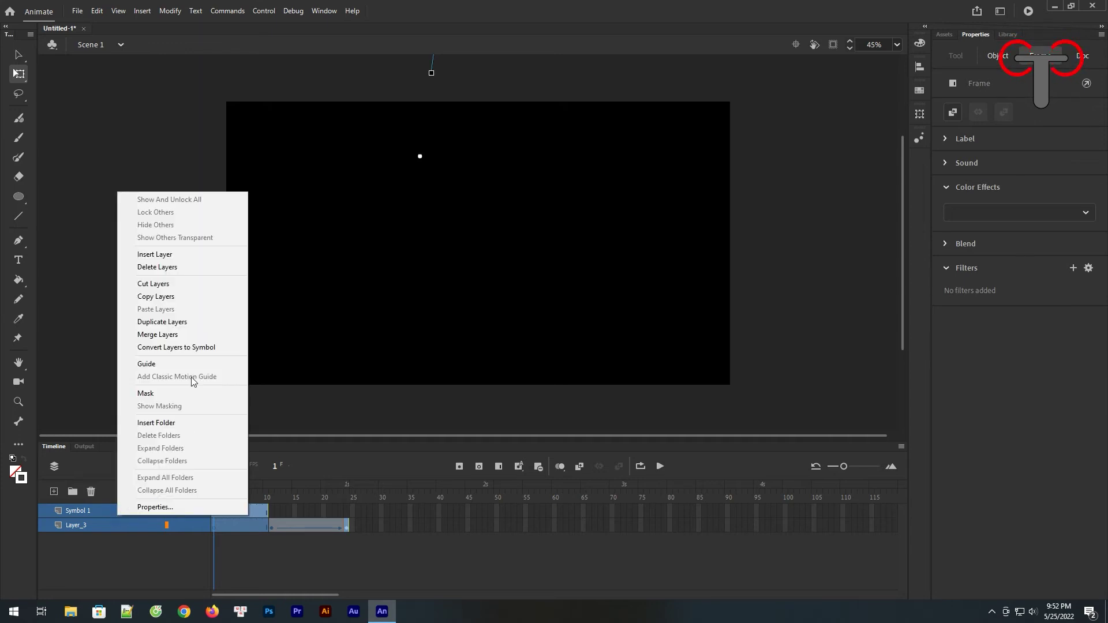
click(180, 348)
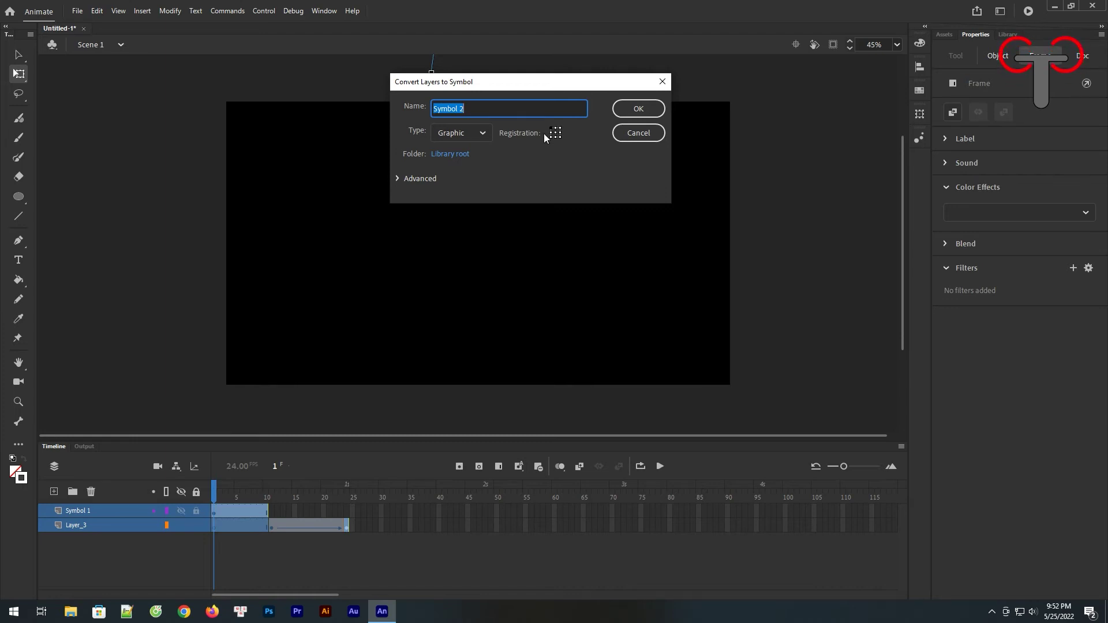
text(raindrop)
click(634, 110)
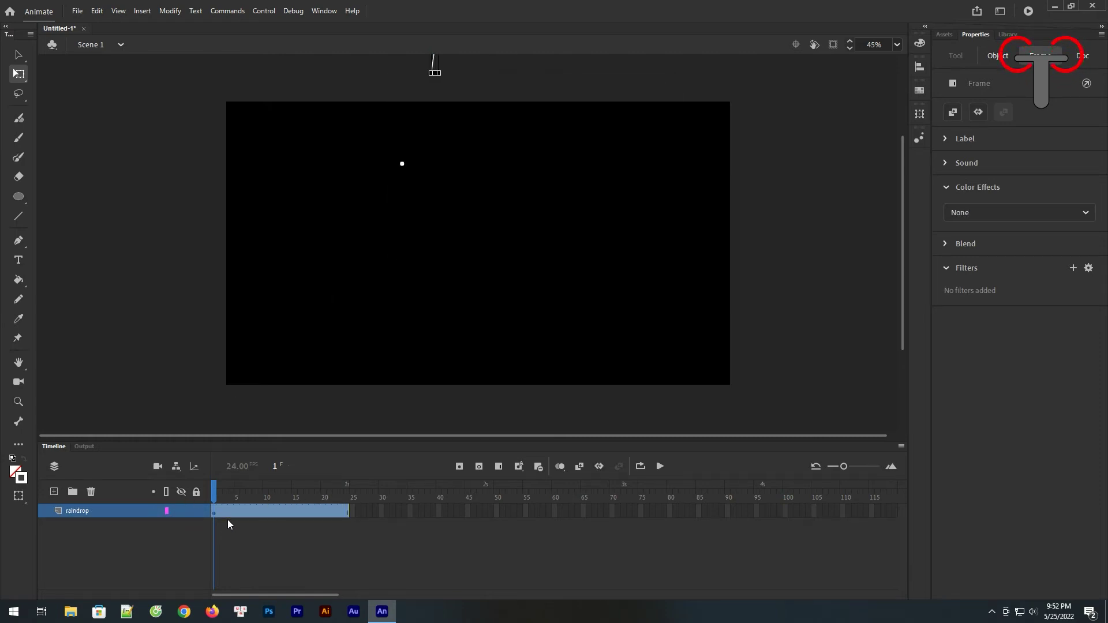
Play back the raindrop animation from frame 1
click(213, 512)
click(660, 466)
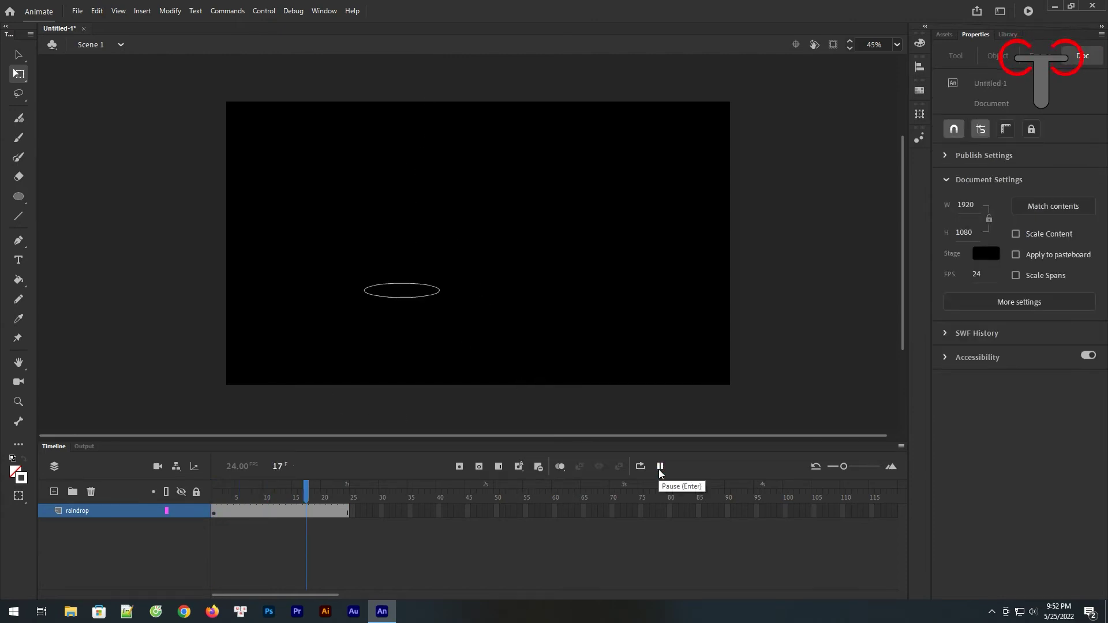
click(576, 258)
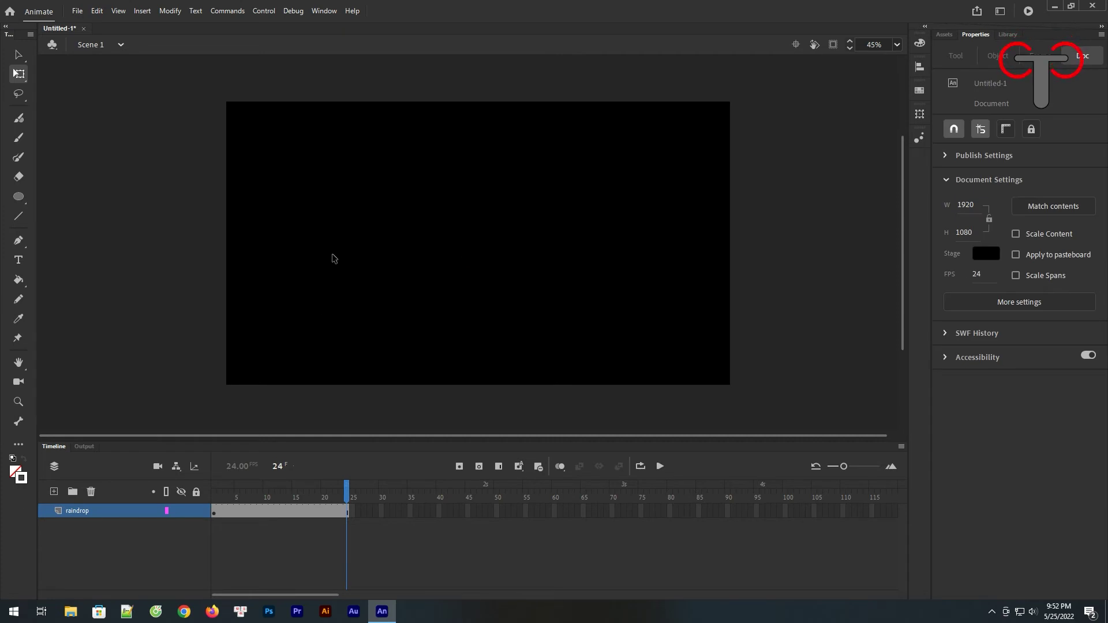
Place a second instance of the raindrop symbol from the Library at the stage's upper edge on the raindrop layer
click(1008, 35)
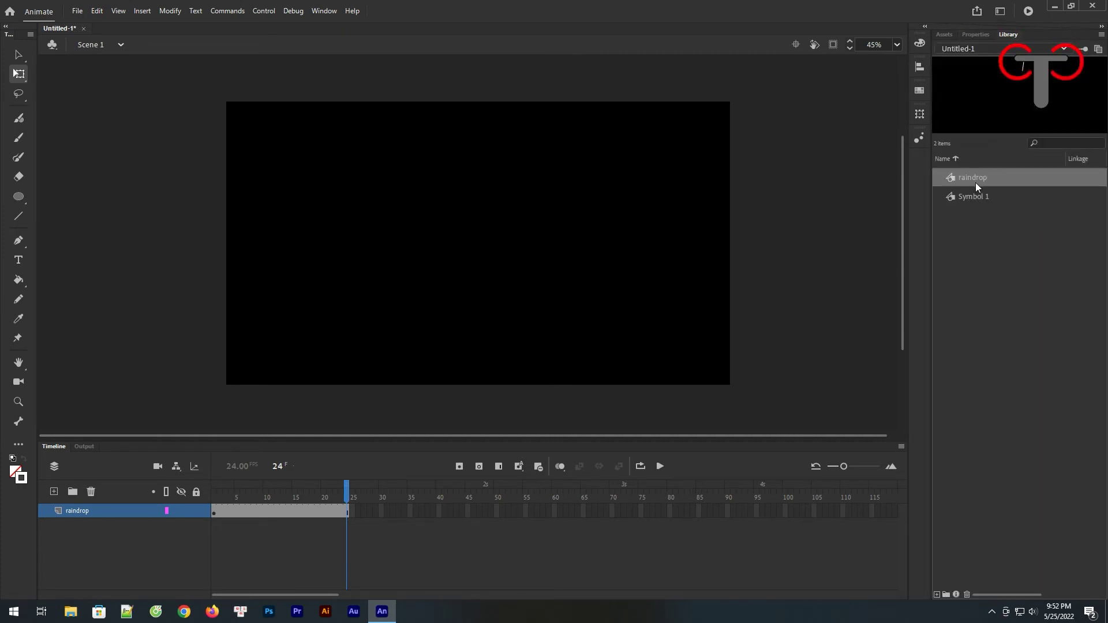
drag(973, 177, 349, 93)
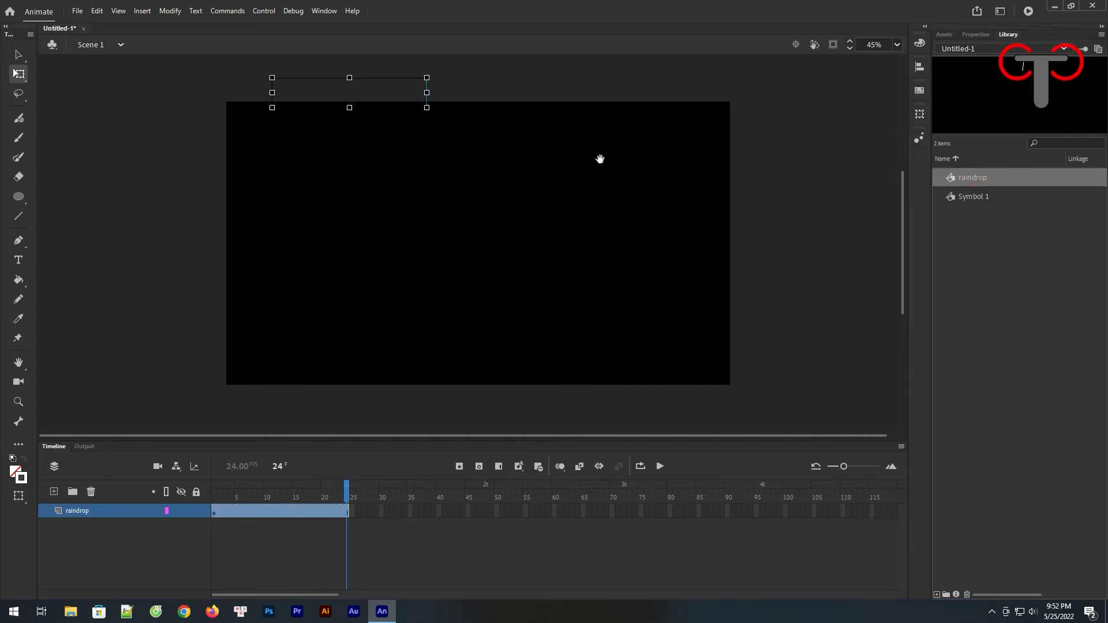
drag(600, 159, 599, 184)
At frame 1, move the new raindrop instance down so its line sits just above the stage, left of the original line
click(214, 512)
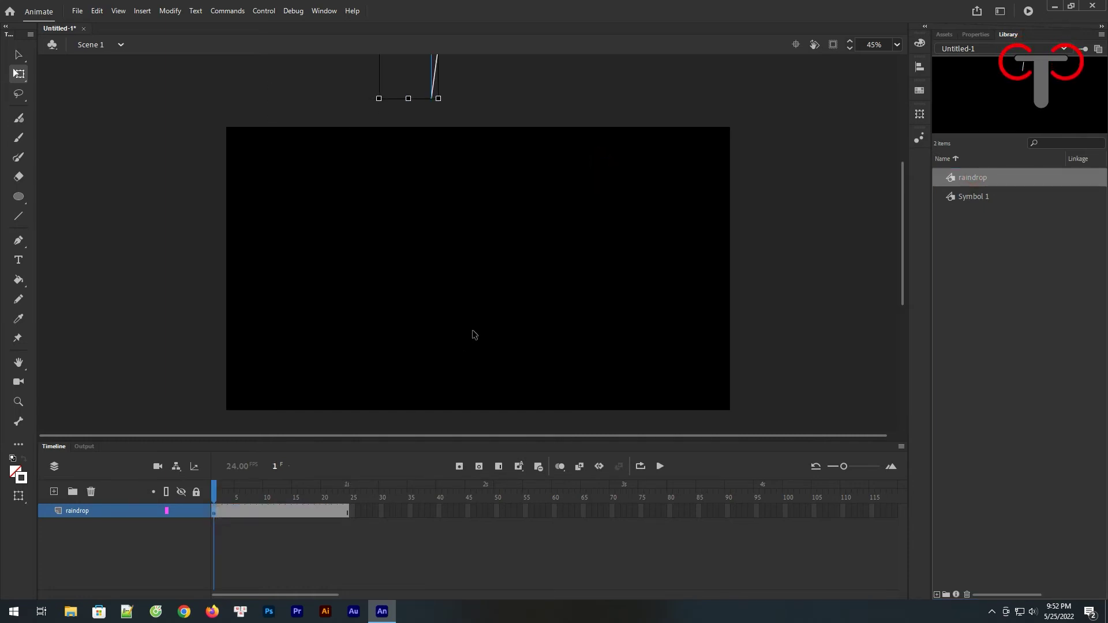
drag(546, 146, 527, 282)
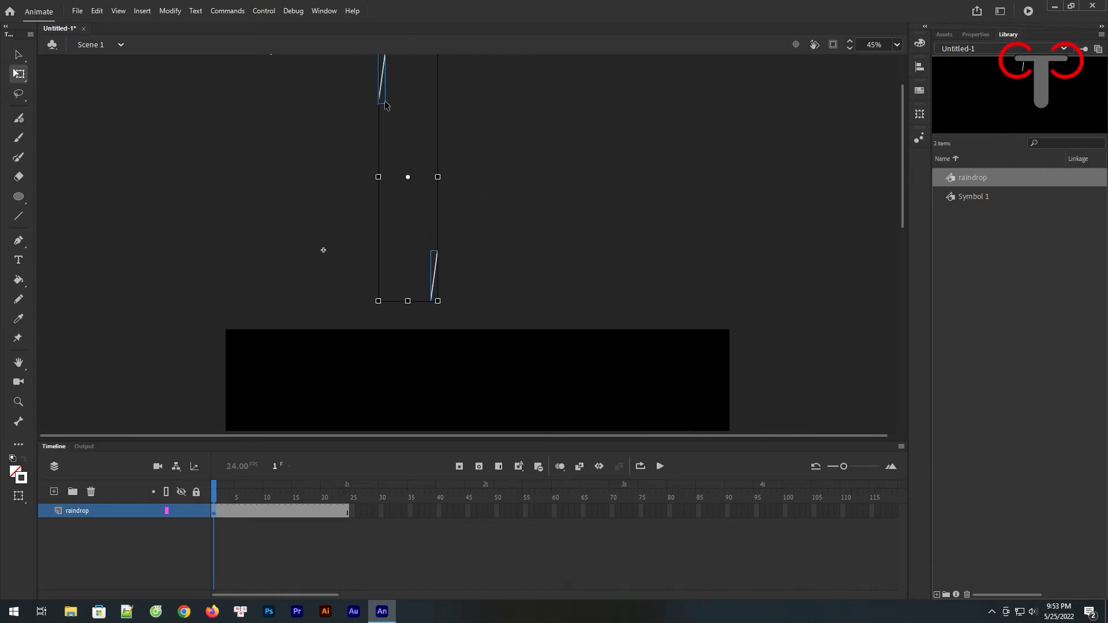
click(520, 128)
click(380, 93)
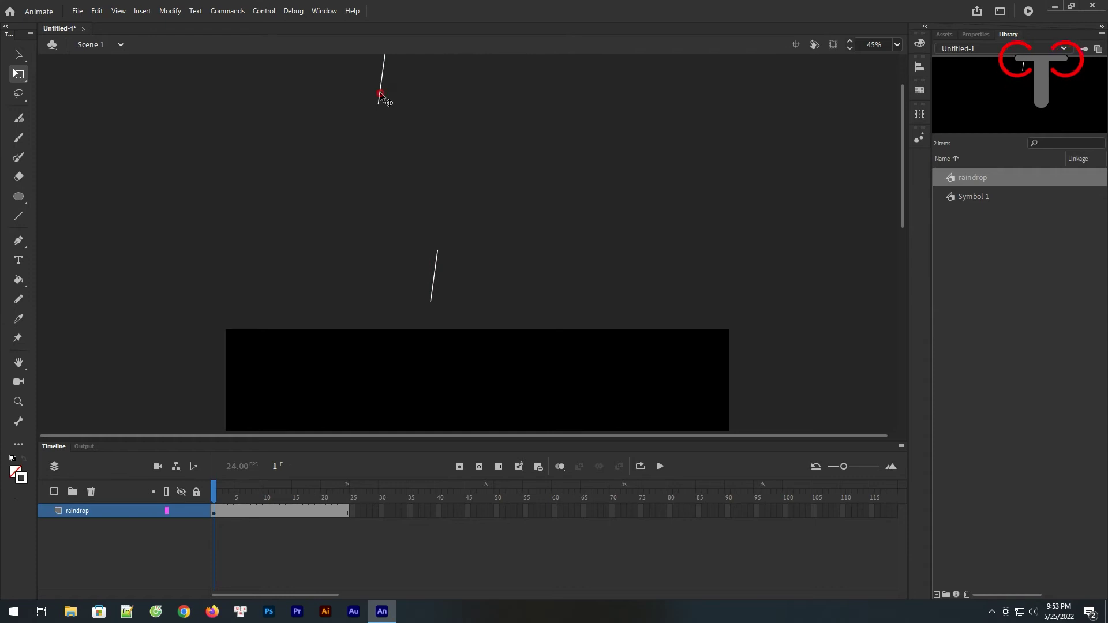
click(349, 191)
drag(385, 98, 337, 314)
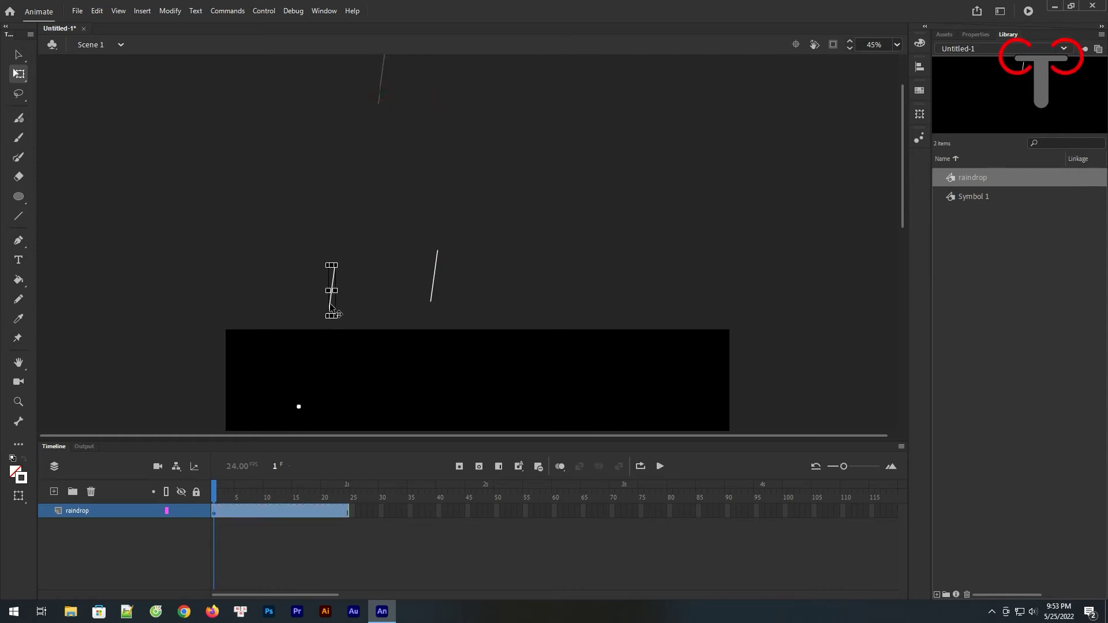
Place four more raindrop instances from the Library around the stage's upper edge, spreading them between its centre and right side
drag(542, 321, 531, 165)
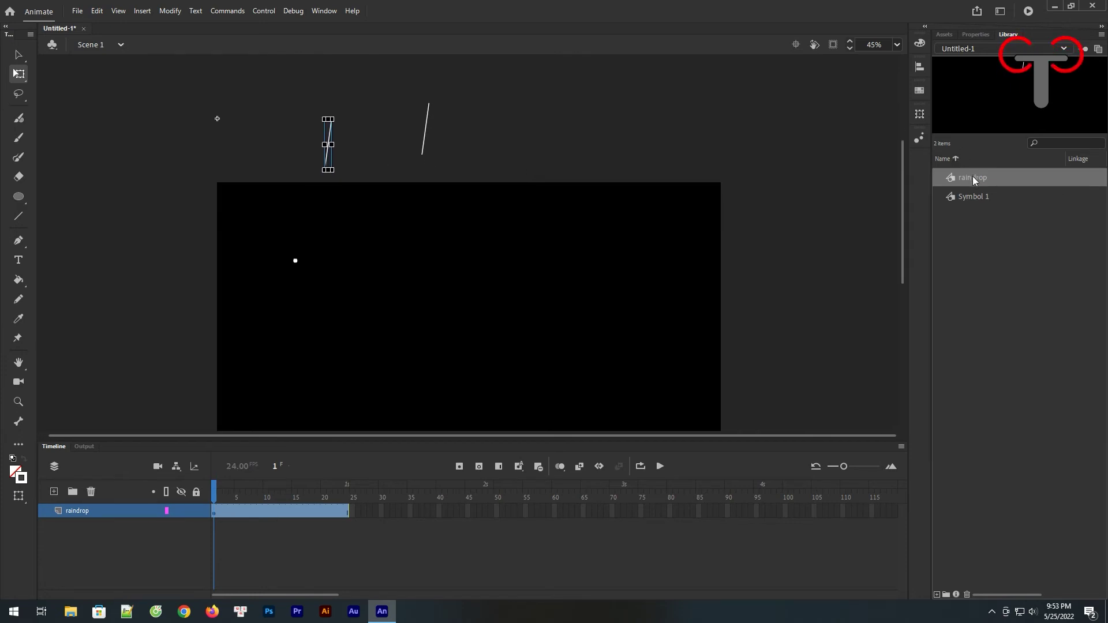
drag(974, 180, 497, 200)
drag(982, 186, 588, 129)
drag(981, 185, 666, 143)
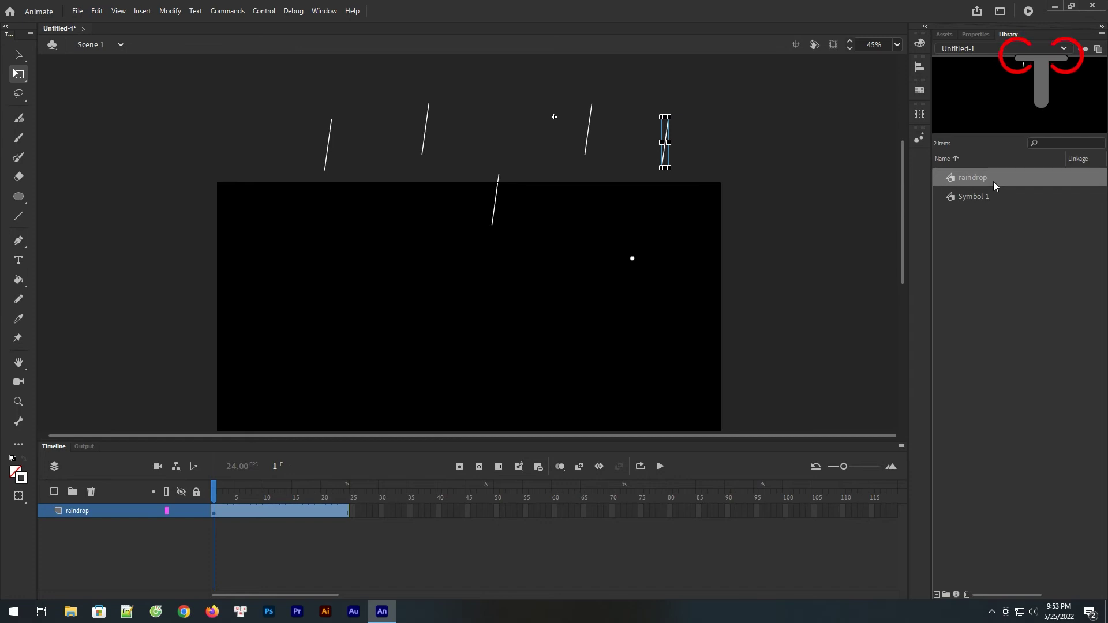
drag(994, 185, 517, 174)
drag(466, 140, 460, 153)
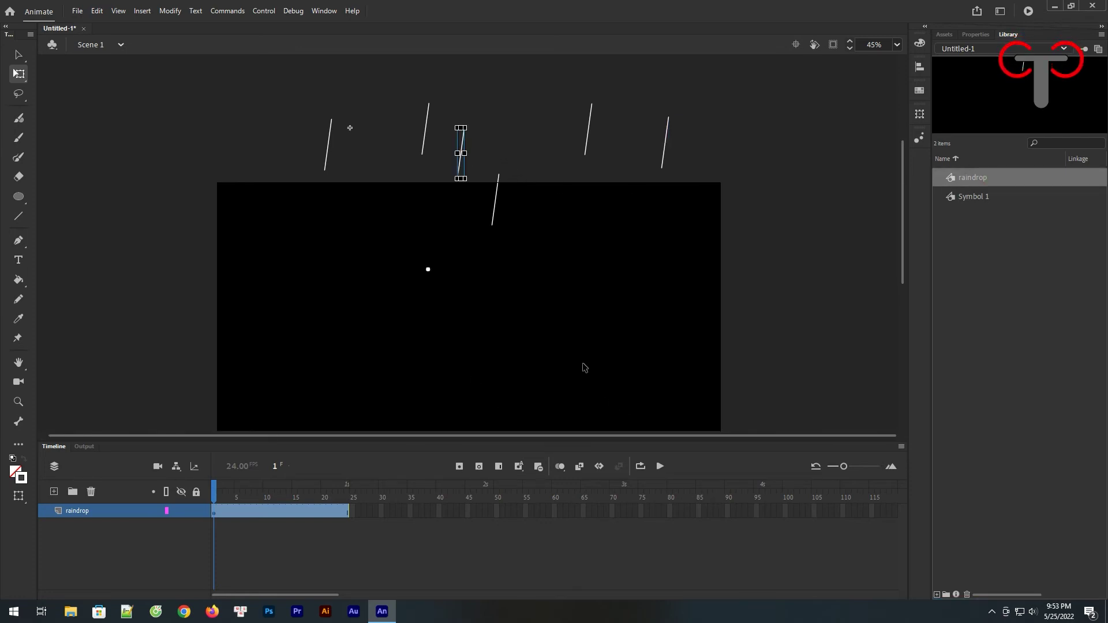
Play back the animation with the whole stage in view, and return to frame 1
key(ctrl+minus)
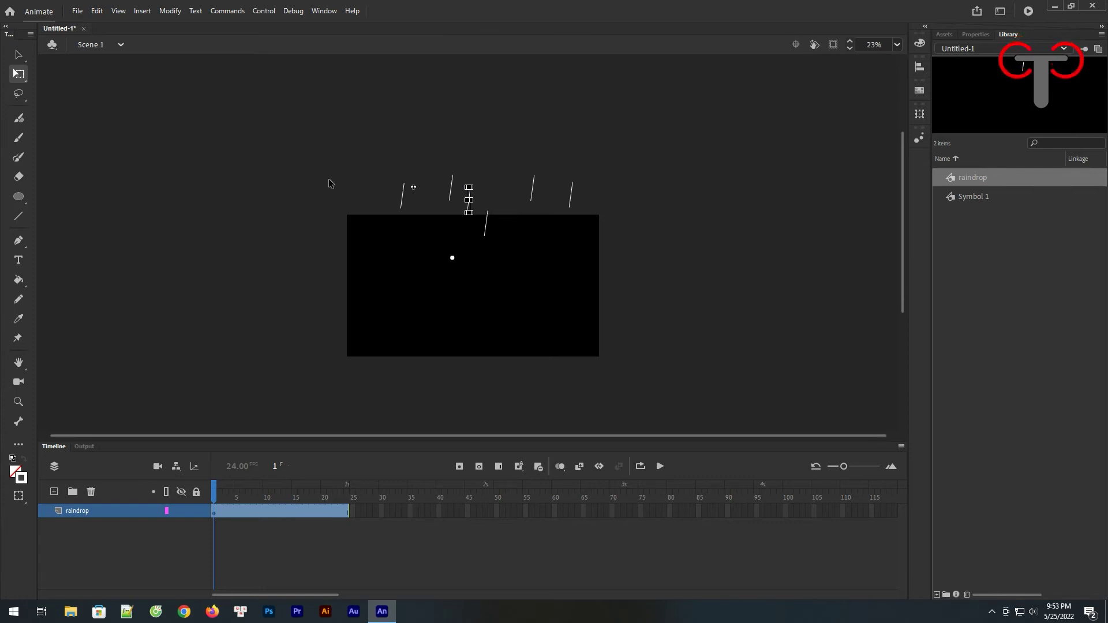
key(z)
drag(286, 136, 641, 372)
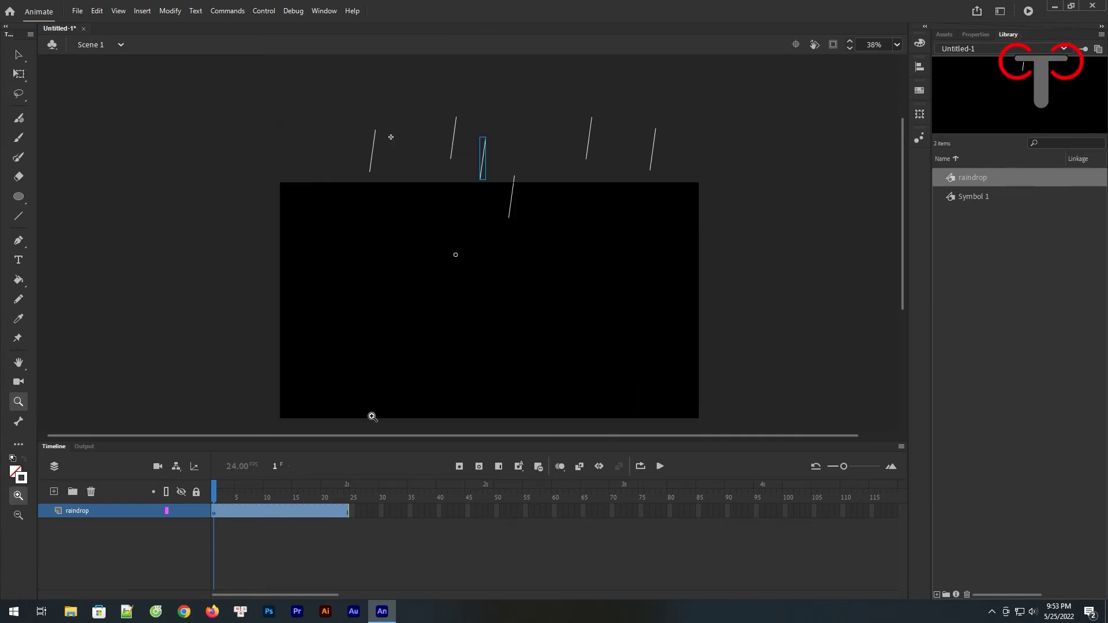
click(660, 466)
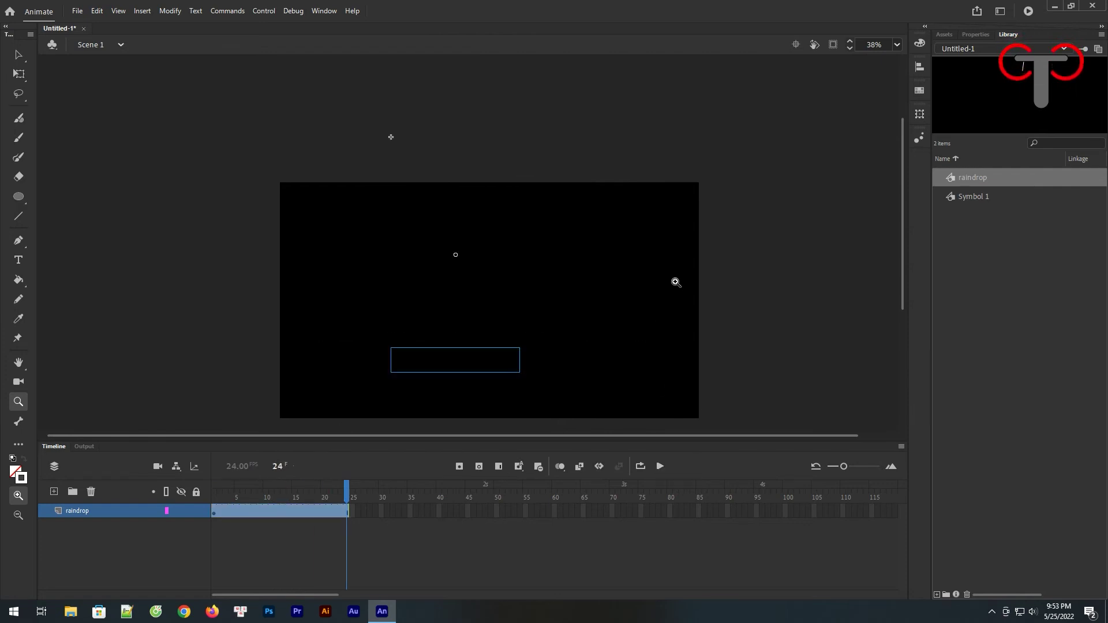
click(214, 513)
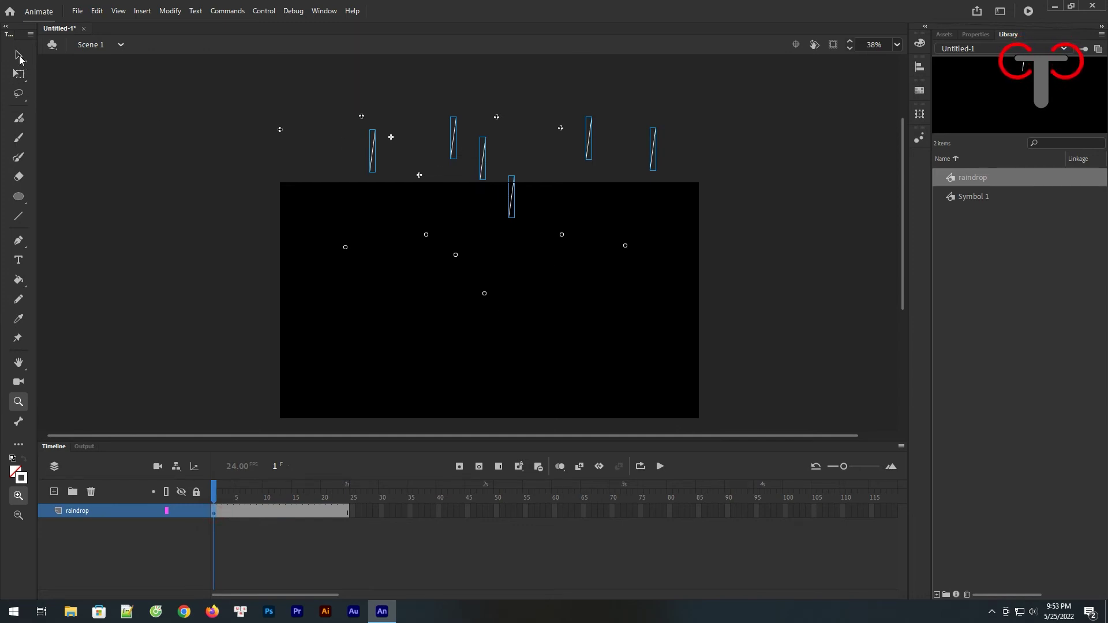
Duplicate all six raindrops slightly to the left, and copy the seven drops around the middle toward the stage's upper-right corner
key(v)
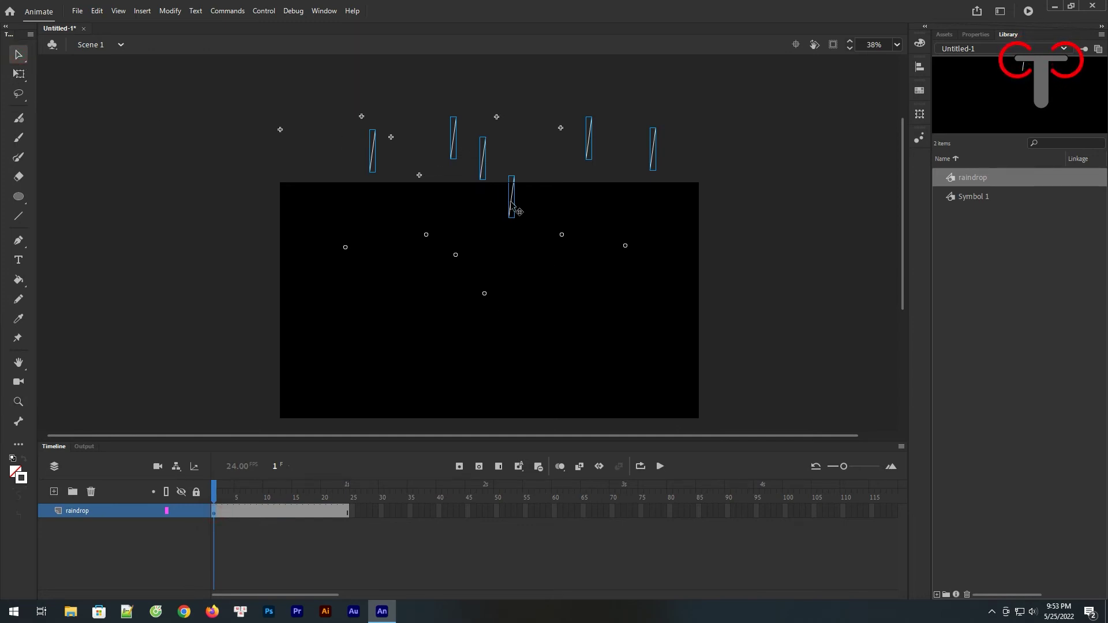
click(500, 225)
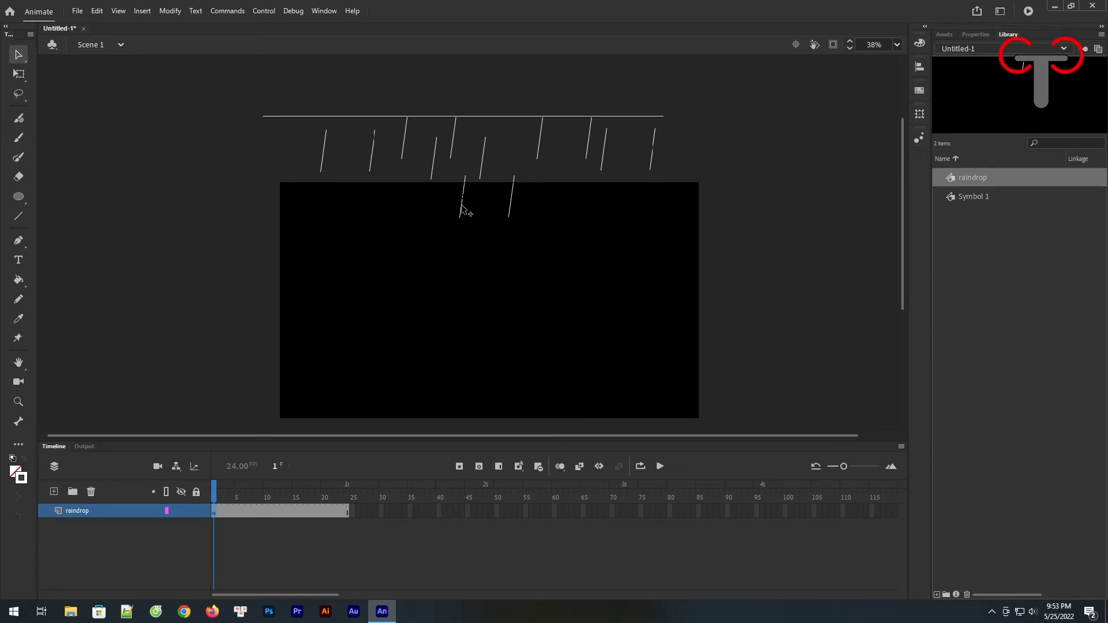
drag(521, 85, 370, 215)
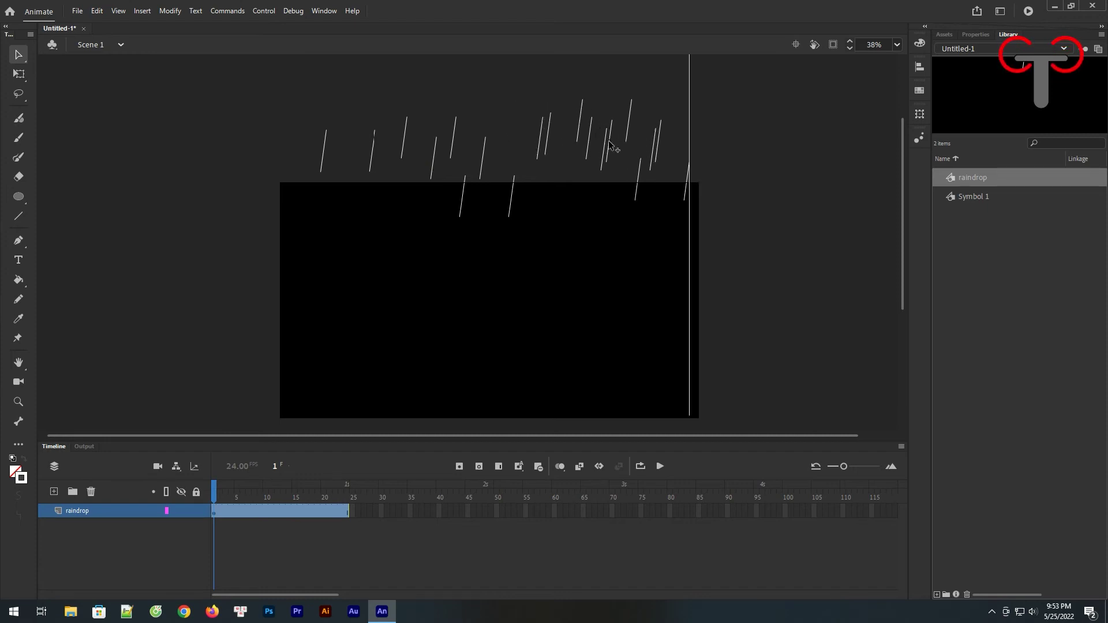
Move the single raindrop crowding its neighbour right of centre leftward into the gap above the stage's middle
key(ctrl+a)
click(553, 154)
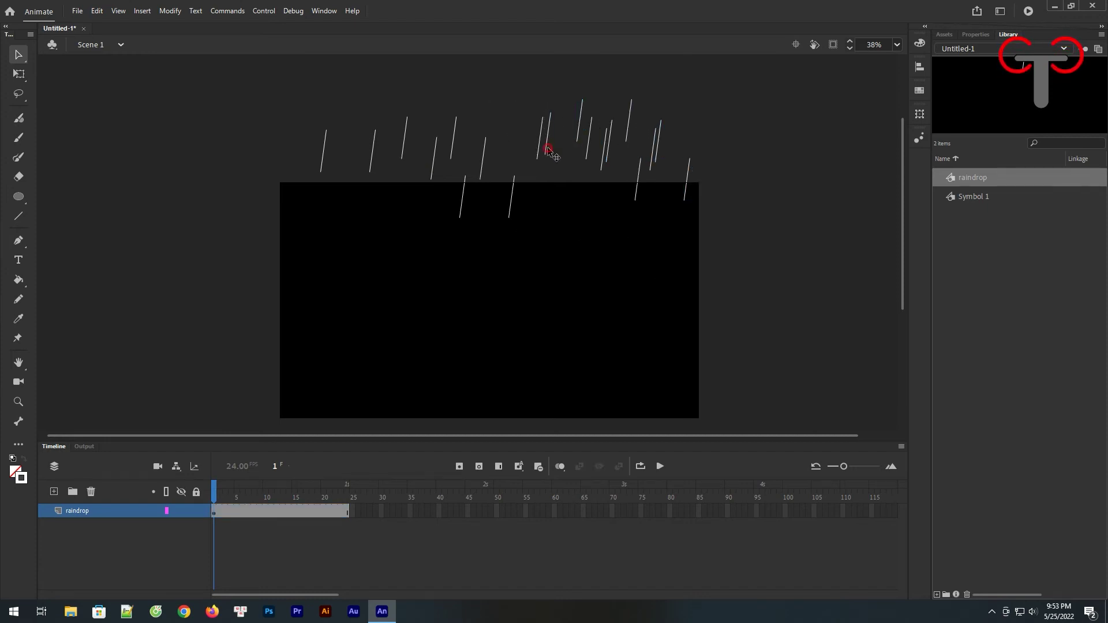
drag(548, 150, 498, 164)
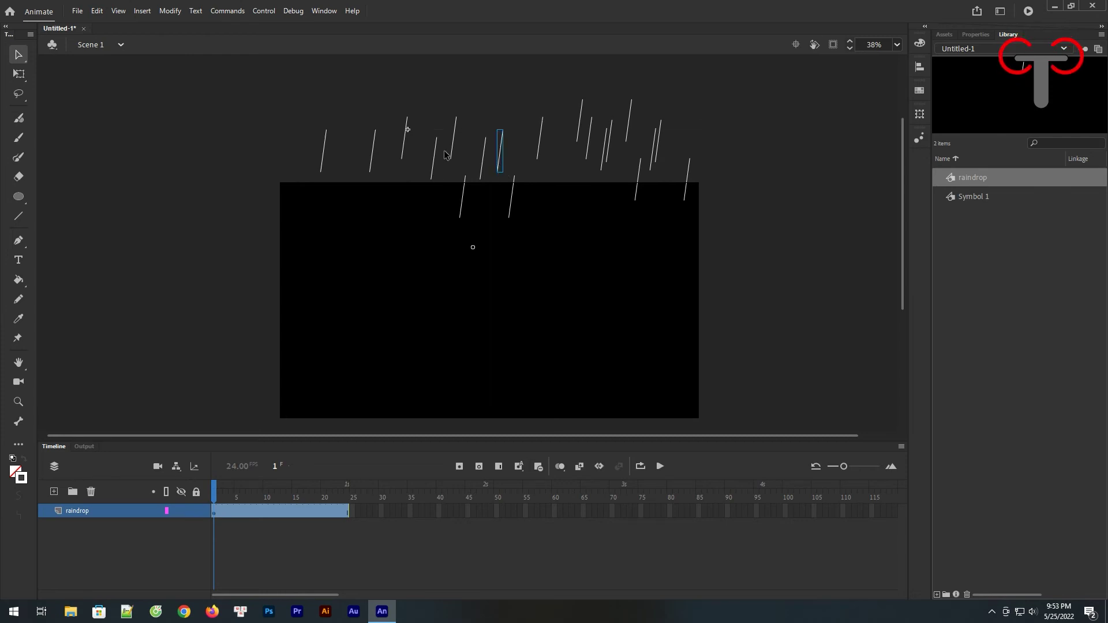
Duplicate the five raindrops around the middle of the stage's upper edge over to its upper-left corner
drag(449, 121, 395, 202)
key(alt)
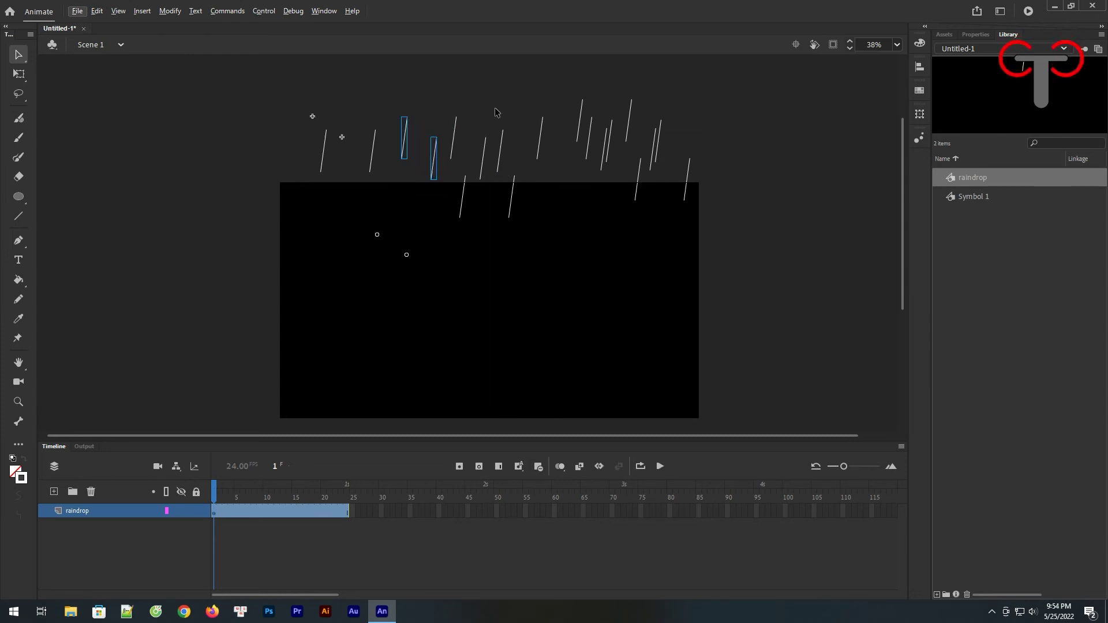
drag(503, 107, 439, 195)
drag(491, 164, 348, 161)
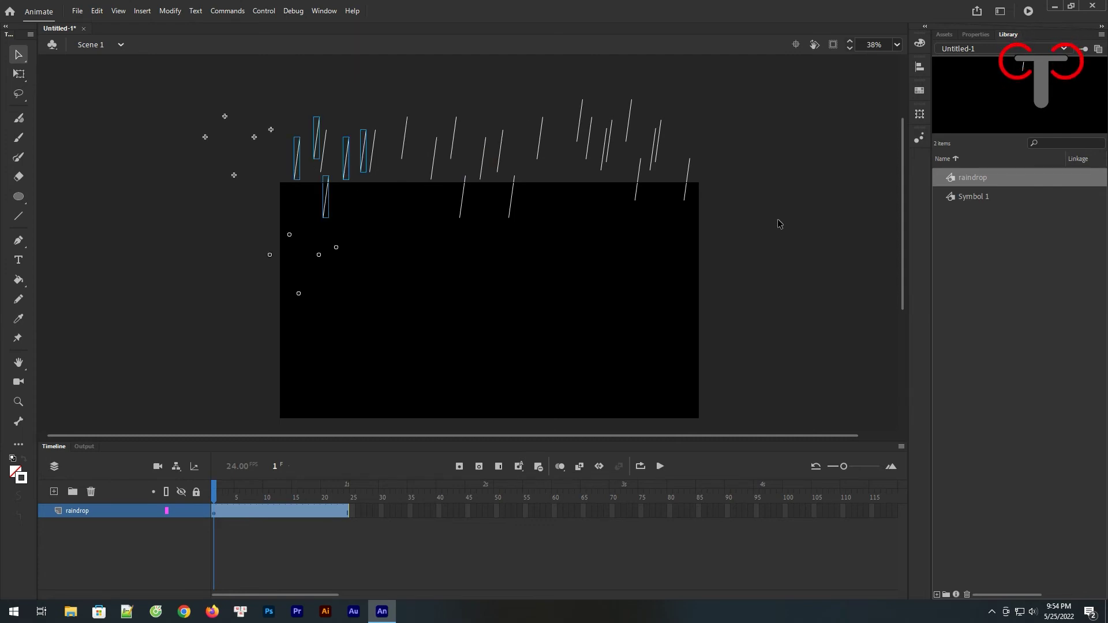
Play back the animation with the enlarged group of raindrops, and return to frame 1
click(507, 279)
click(661, 467)
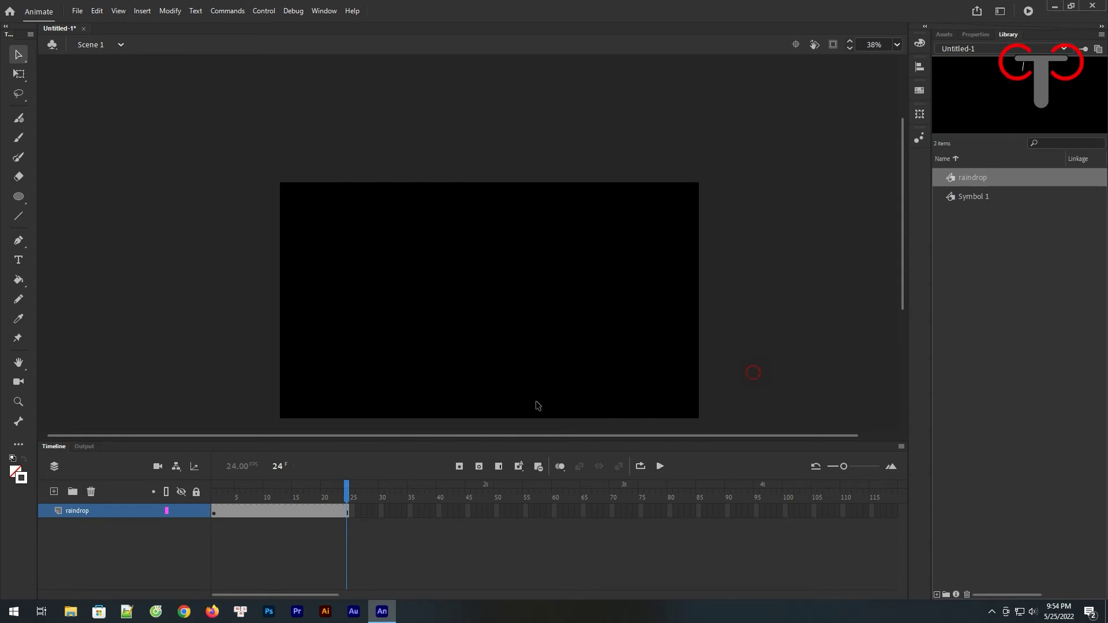
click(214, 511)
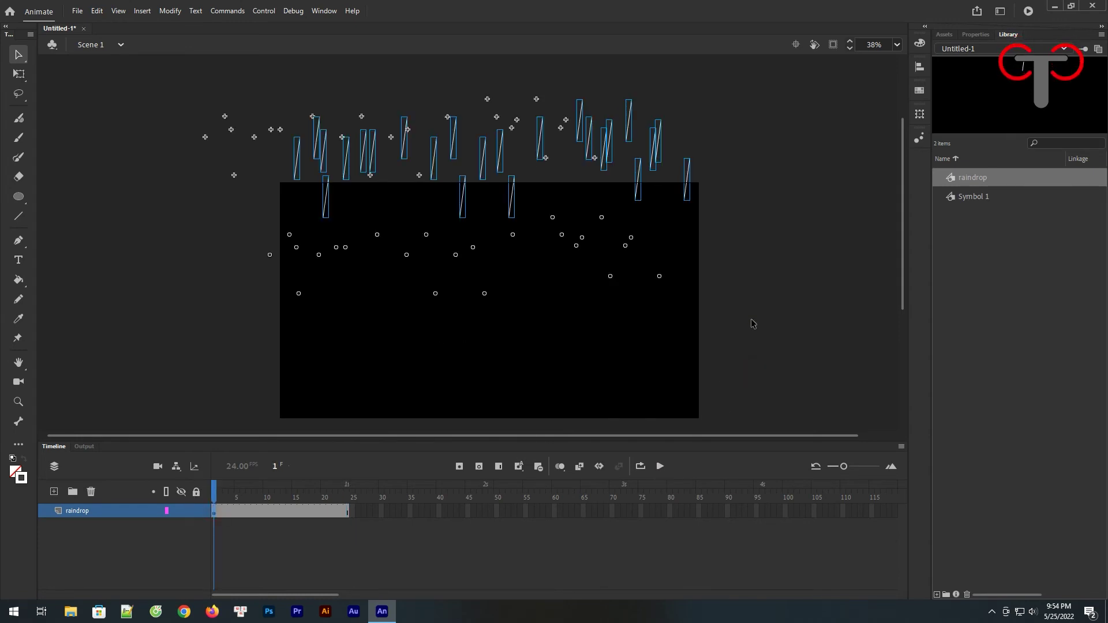
Set the looping first frame to 2 for the second raindrop from the left
click(298, 203)
click(298, 168)
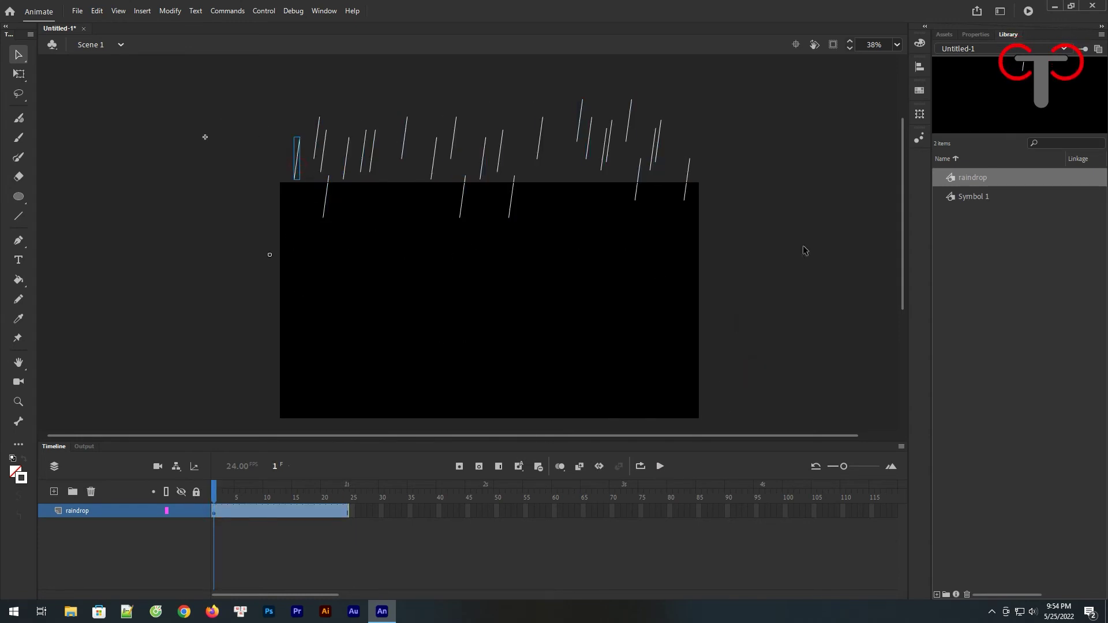
click(976, 35)
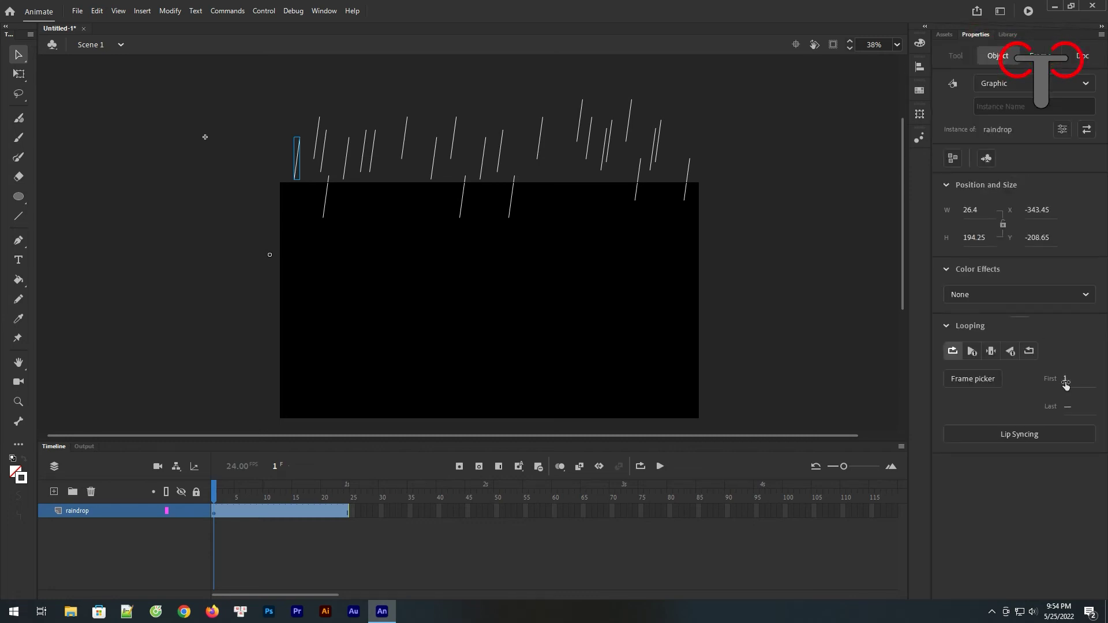
drag(296, 172, 317, 152)
click(1067, 380)
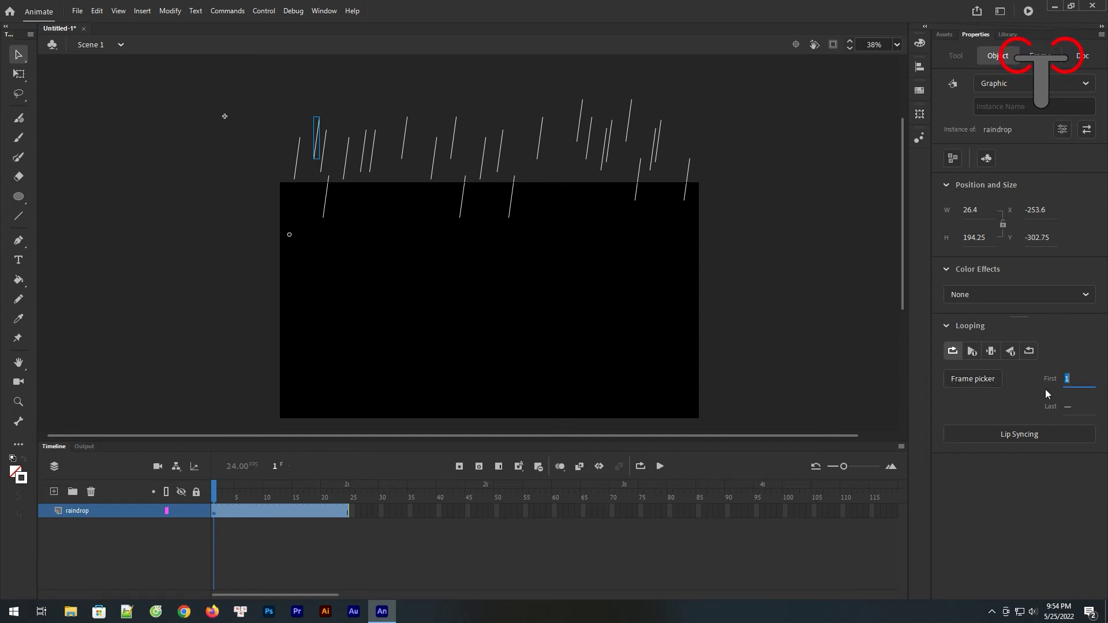
text(2)
Set the looping first frame to 3 for the drop just left of the upper-left pair, and to 4 for the drop just right of it
click(345, 170)
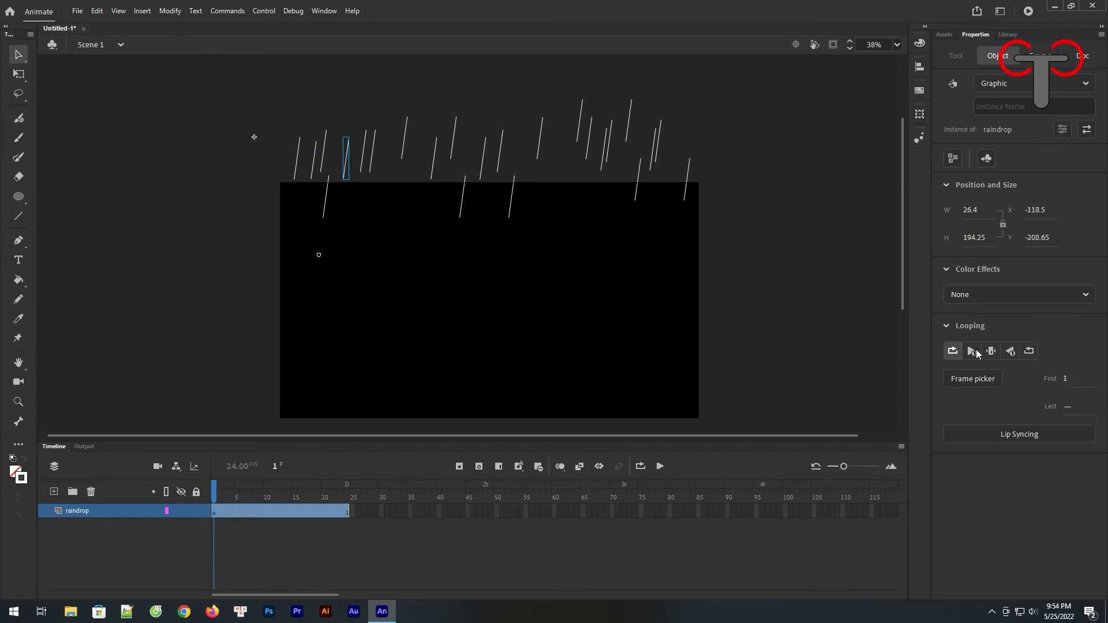
click(1066, 379)
text(3)
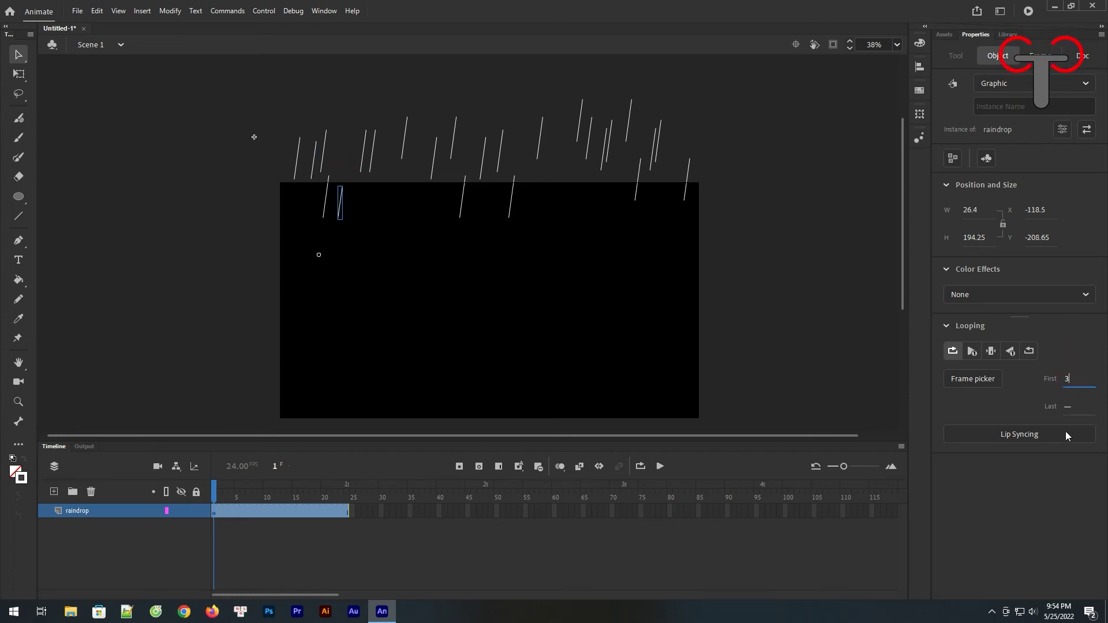
click(1068, 494)
click(408, 156)
click(1067, 379)
text(4)
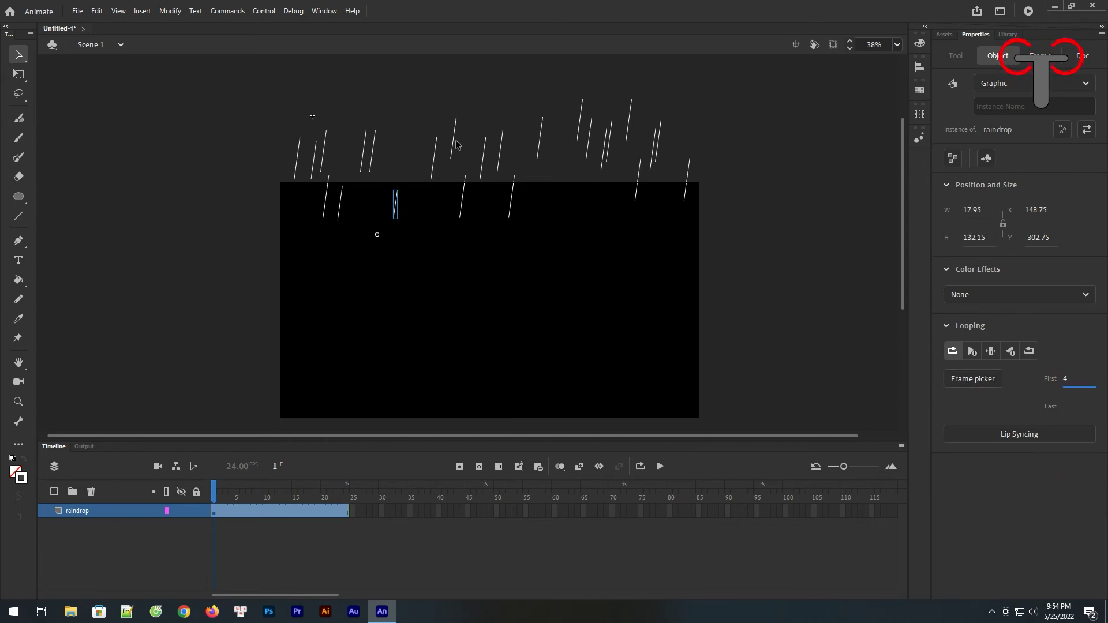
Advance the looping first frame of the high raindrop left of centre, and set it to 6 for the drop just right of centre
click(455, 141)
click(1068, 379)
click(498, 156)
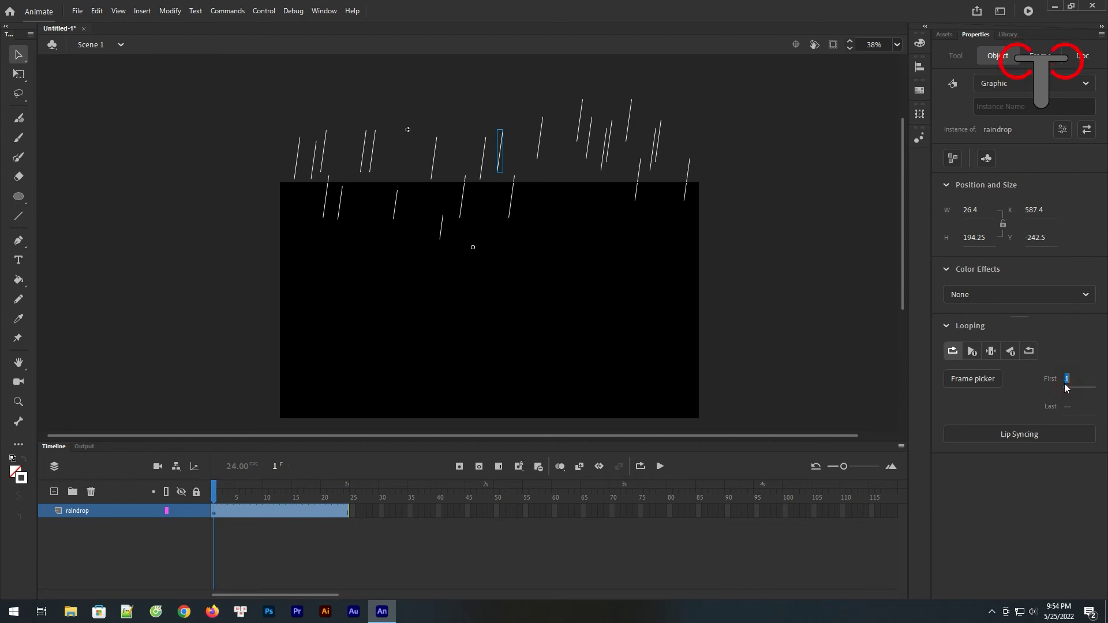
text(6)
click(1068, 487)
Set the looping first frame to 7 for the next drop rightward, 8 for the drop at the stage's upper-right corner and 9 for its low neighbour
click(542, 142)
click(1067, 378)
text(7)
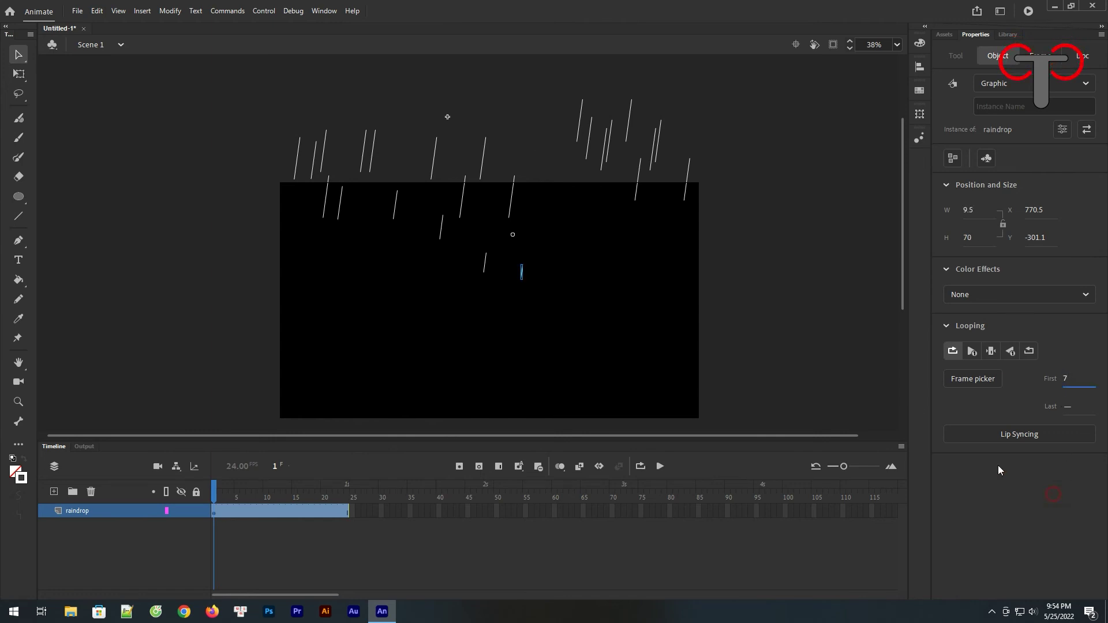
click(688, 186)
text(8)
click(636, 191)
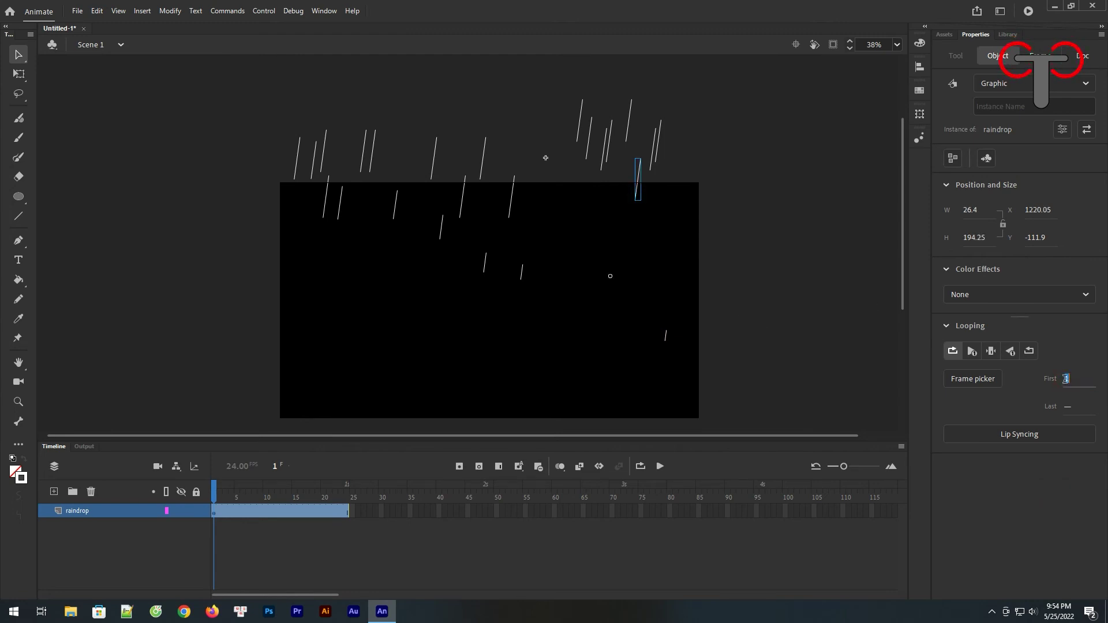
text(9)
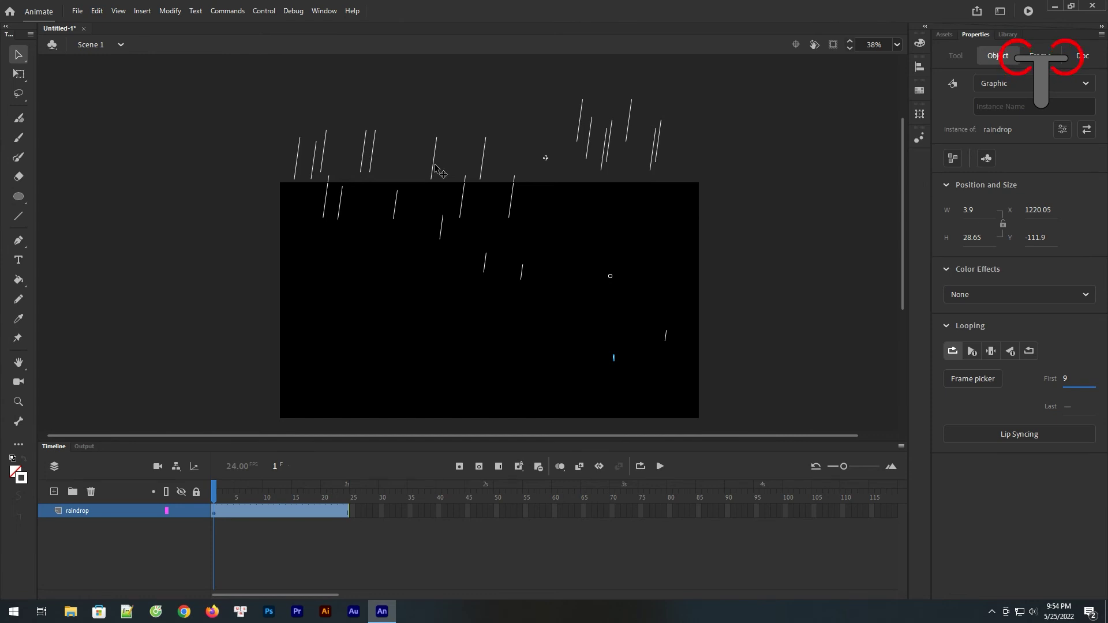
Set the looping first frame to 11 for the raindrop above the stage left of centre, and to 13 for the leftmost drop in the right-hand cluster
click(436, 166)
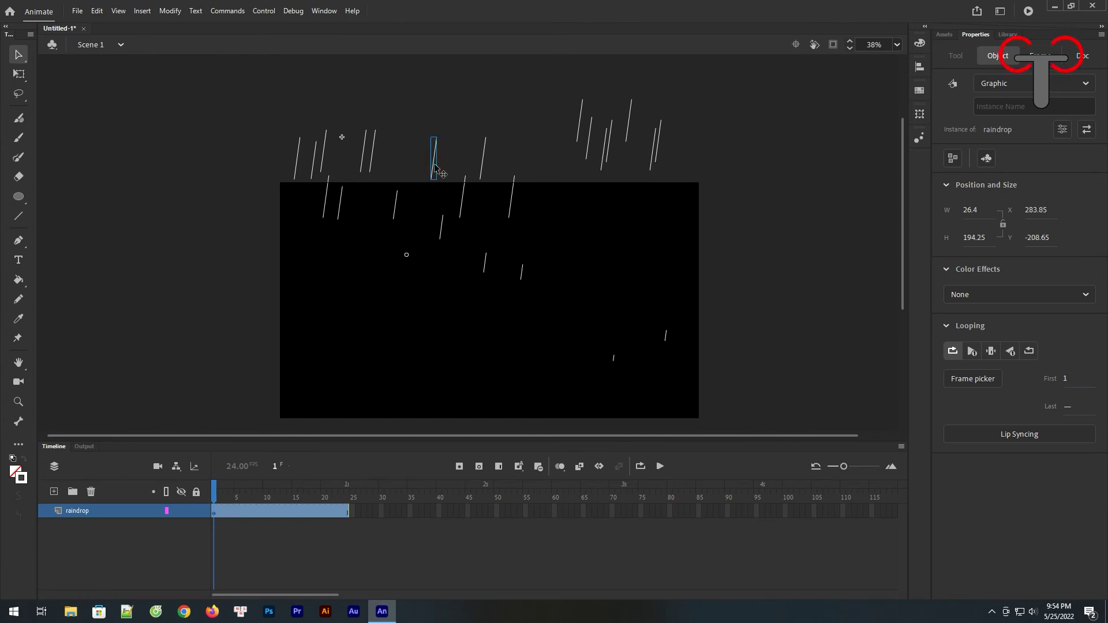
click(1068, 379)
text(11)
click(576, 128)
click(579, 124)
click(1067, 380)
text(13)
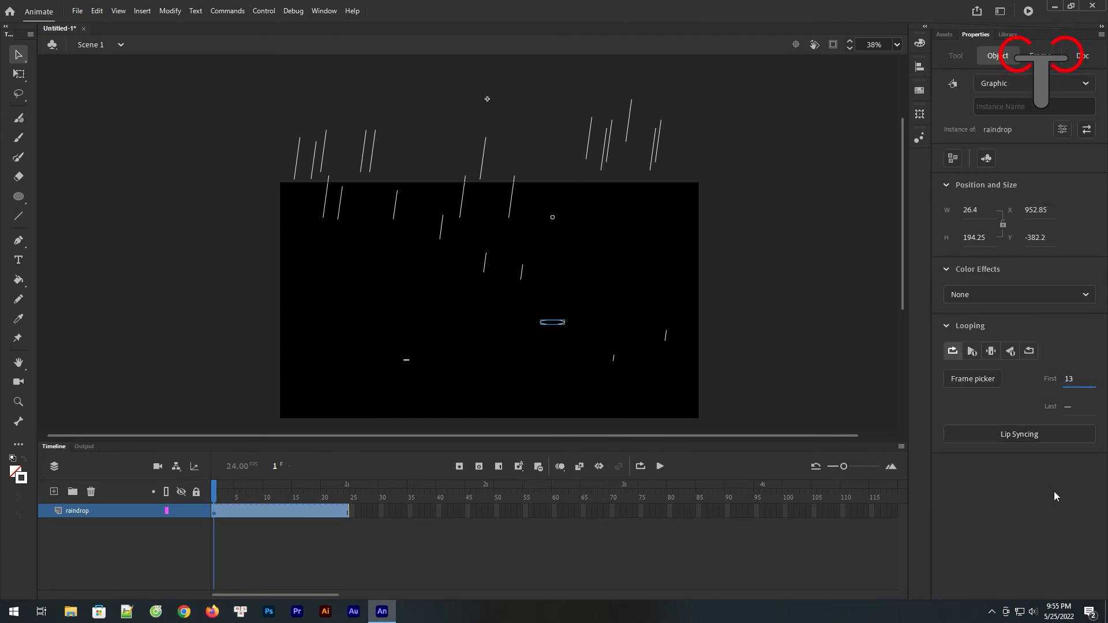
Set the looping first frame to 15 for the low raindrop crossing the stage's upper edge near its left corner
click(628, 127)
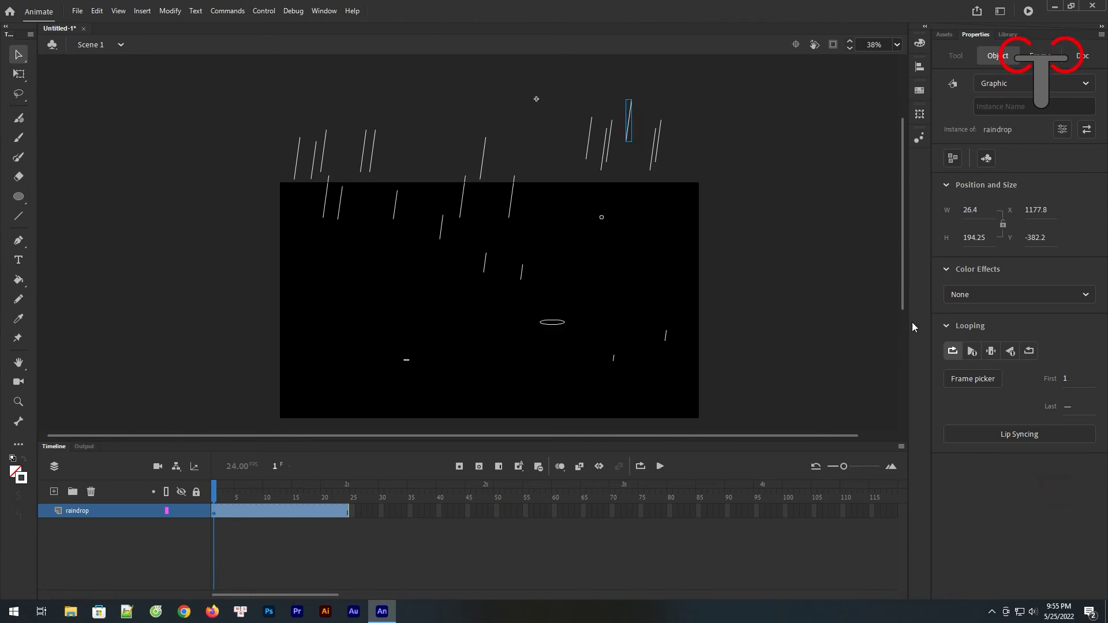
click(1066, 381)
click(325, 204)
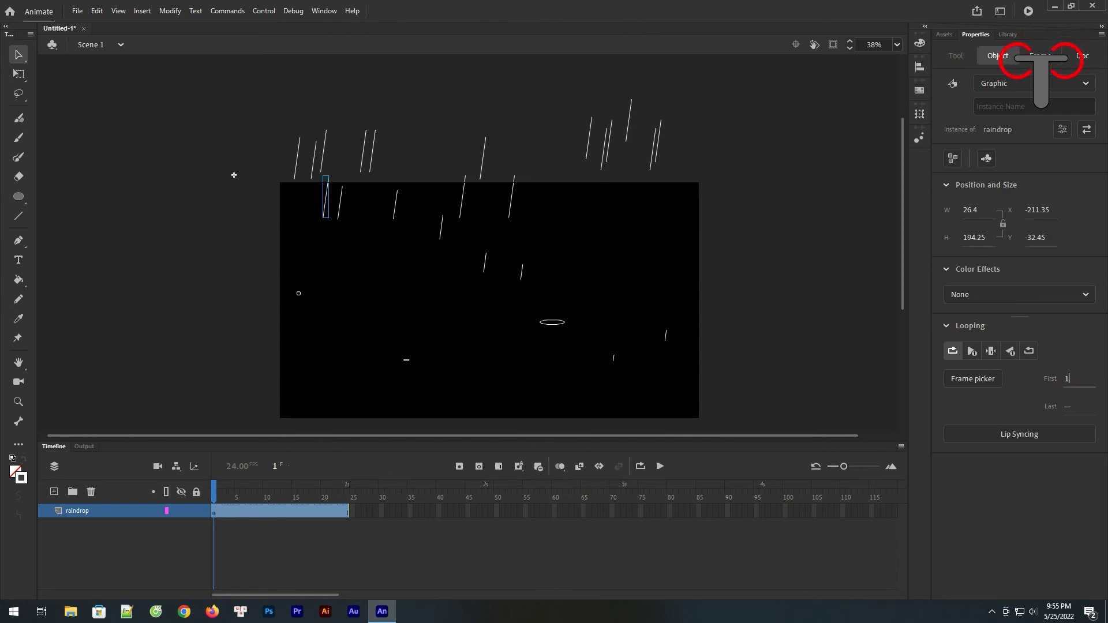
text(5)
key(Return)
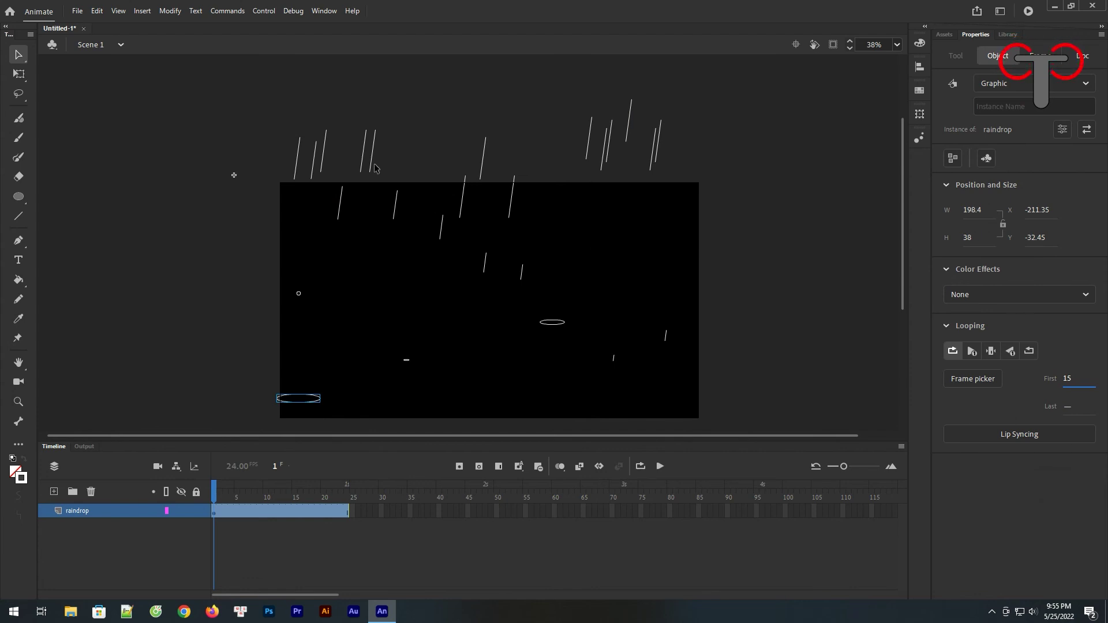
Set the looping first frames of the close pair above the stage's left part to 16 for the right drop and 18 for the left one
click(373, 167)
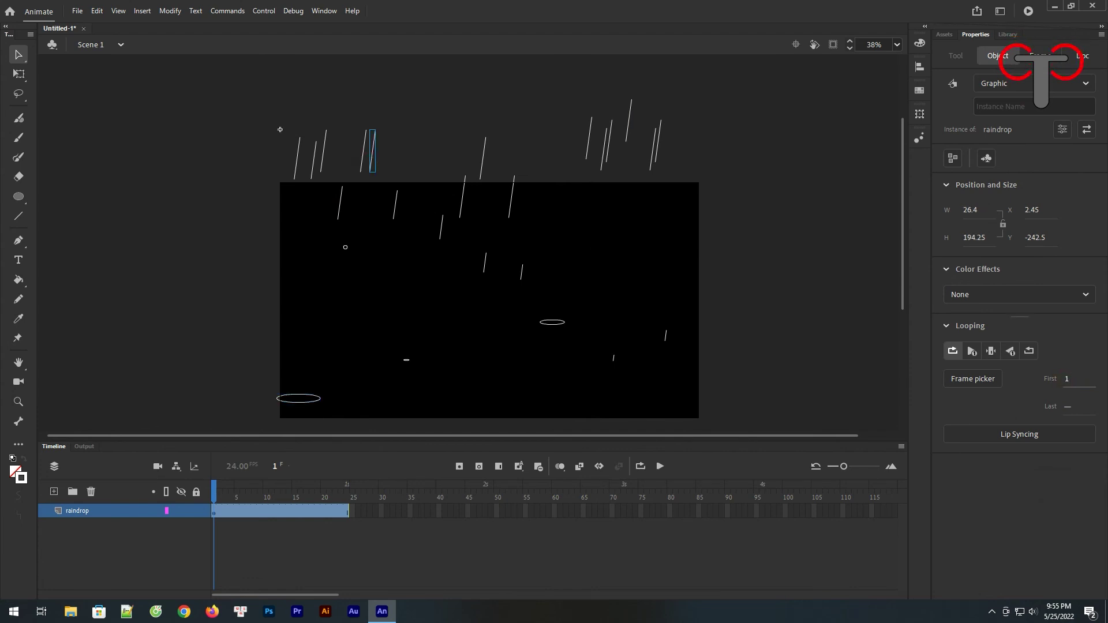
click(1069, 379)
text(6)
key(Return)
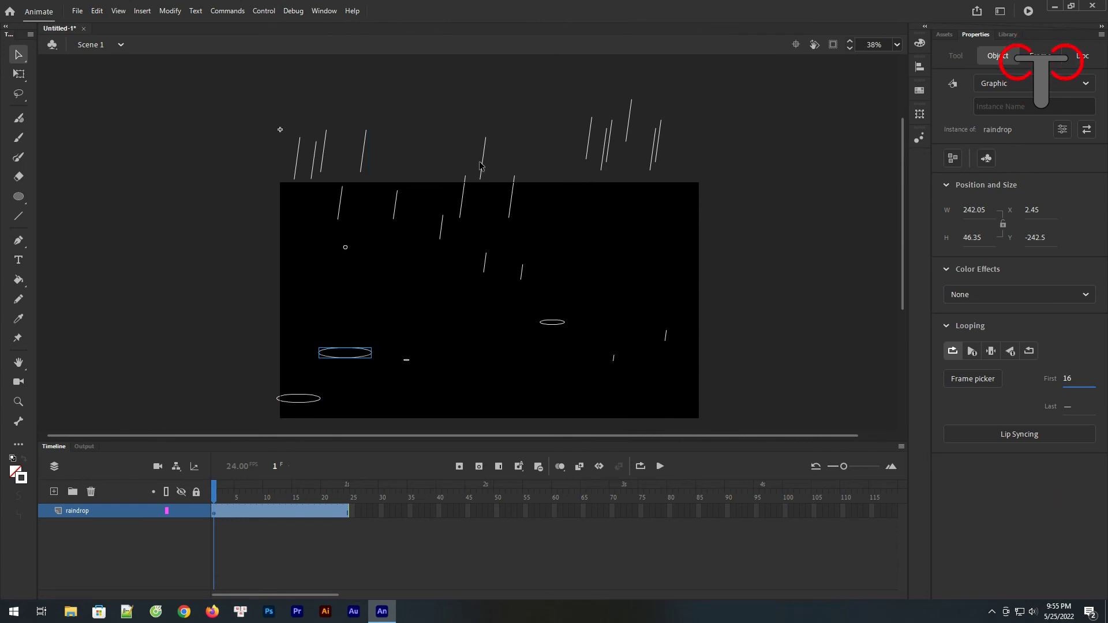
click(366, 142)
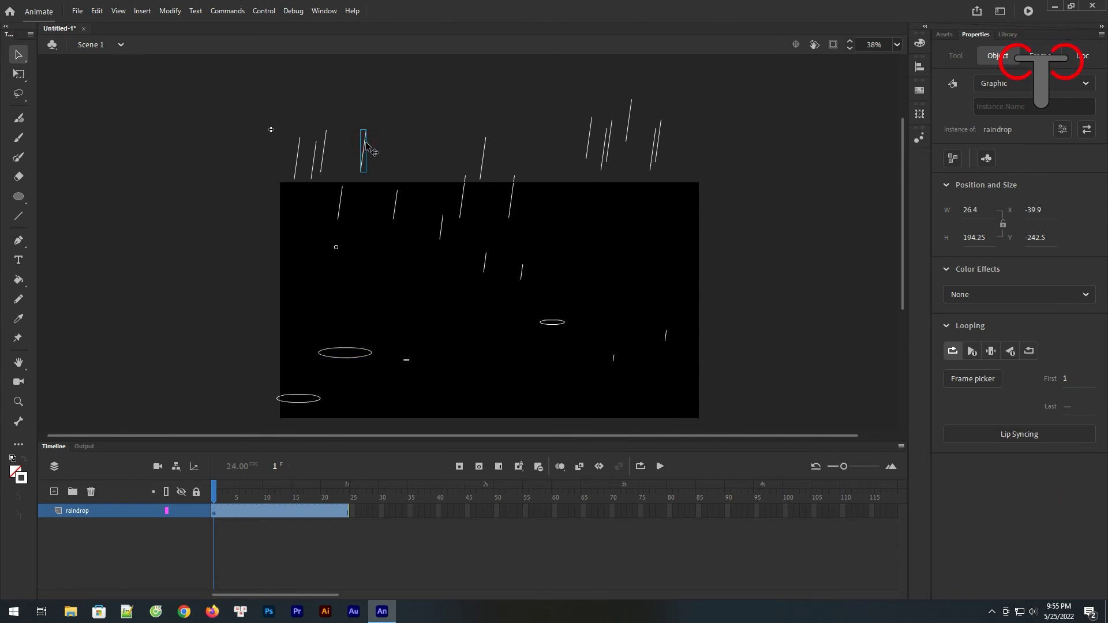
click(1067, 380)
text(8)
key(Return)
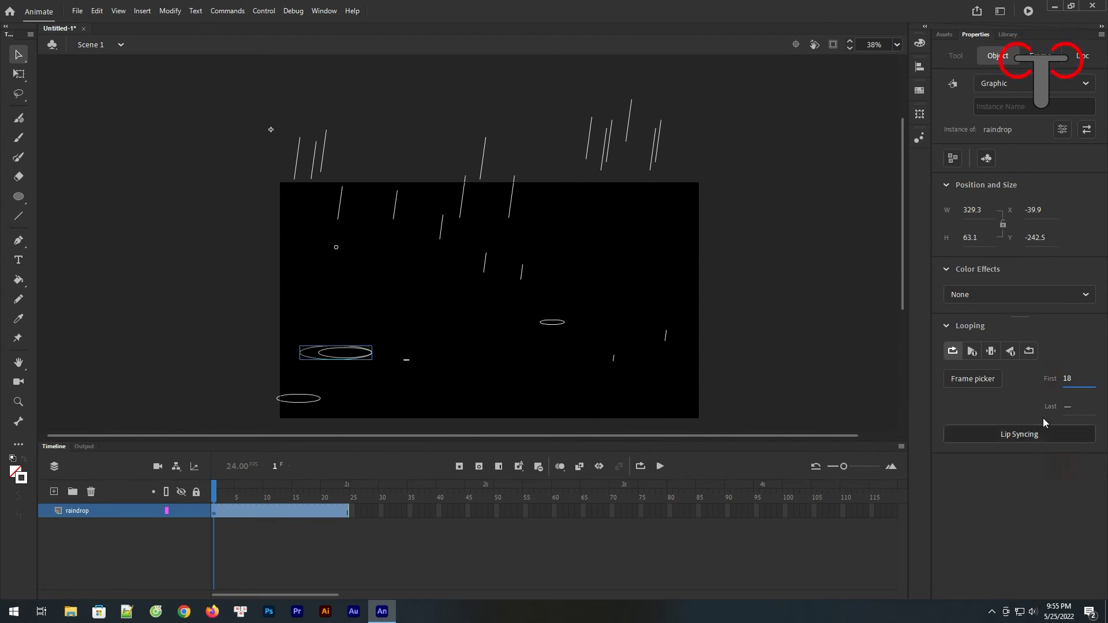
Set the looping first frame to 19 for the leftmost raindrop above the stage's upper-left corner
click(298, 154)
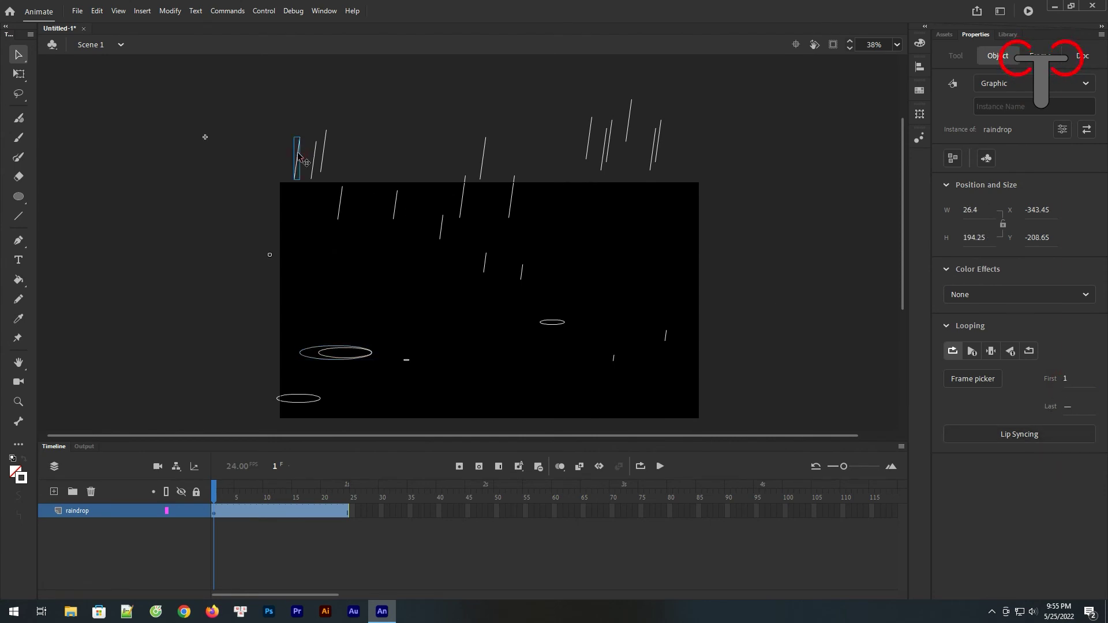
click(1066, 382)
text(9)
key(Return)
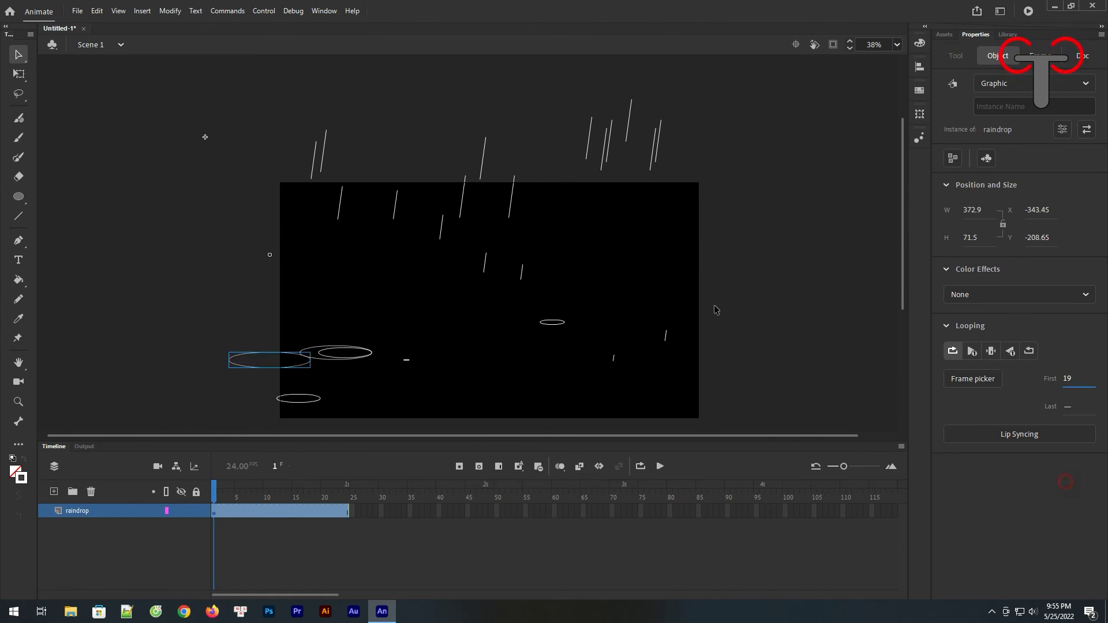
Set the looping first frame to 20 for the leftmost drop in the right-hand cluster and to 21 for the cluster's highest drop
click(589, 140)
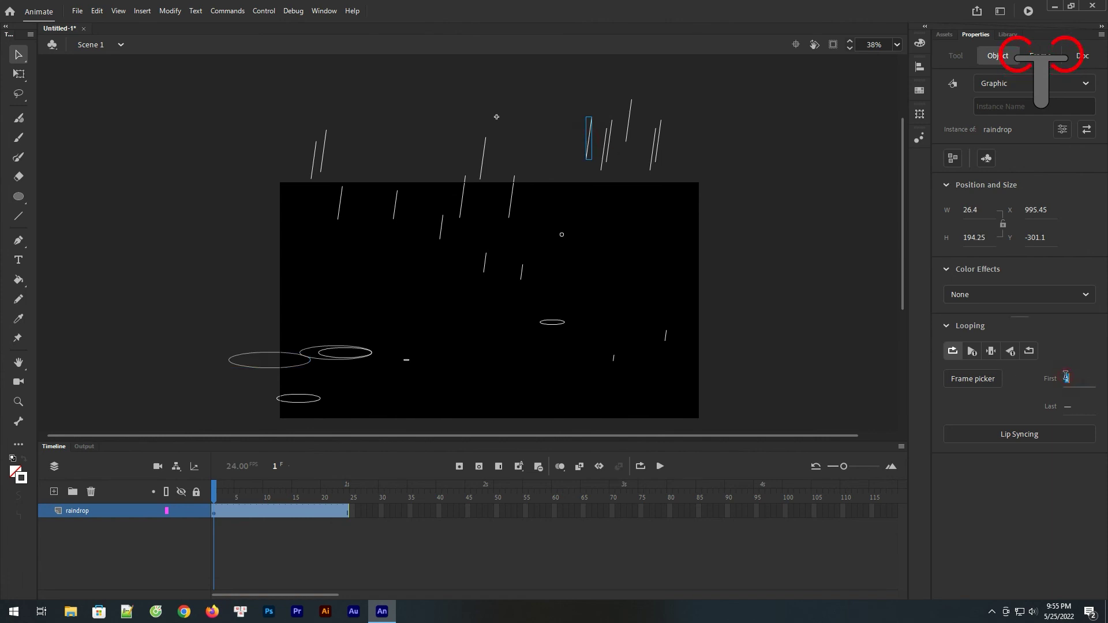
text(20)
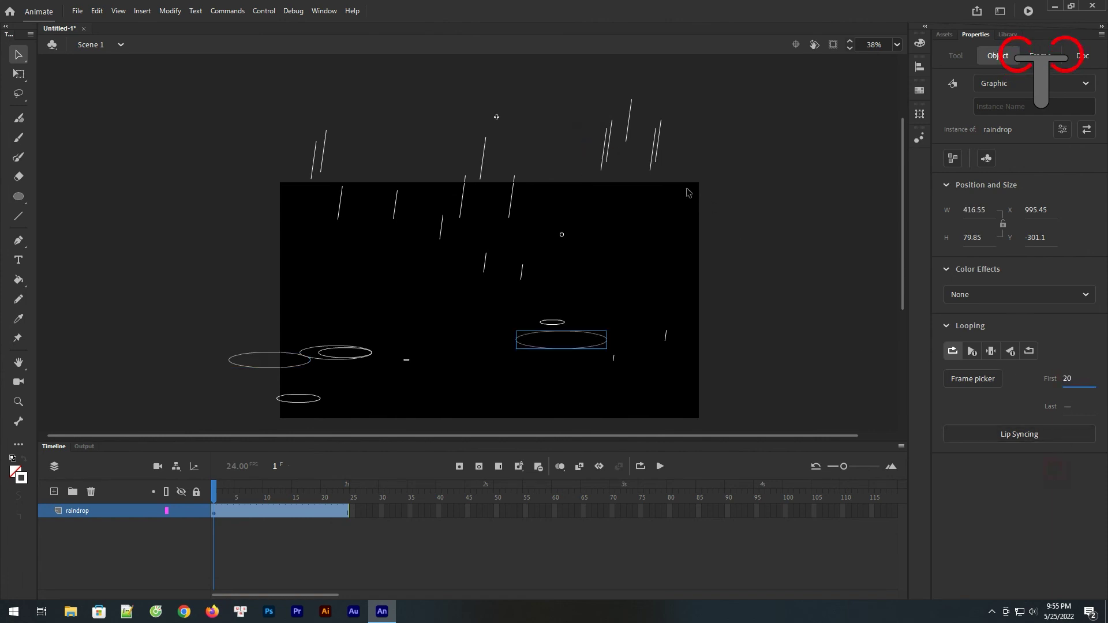
click(632, 132)
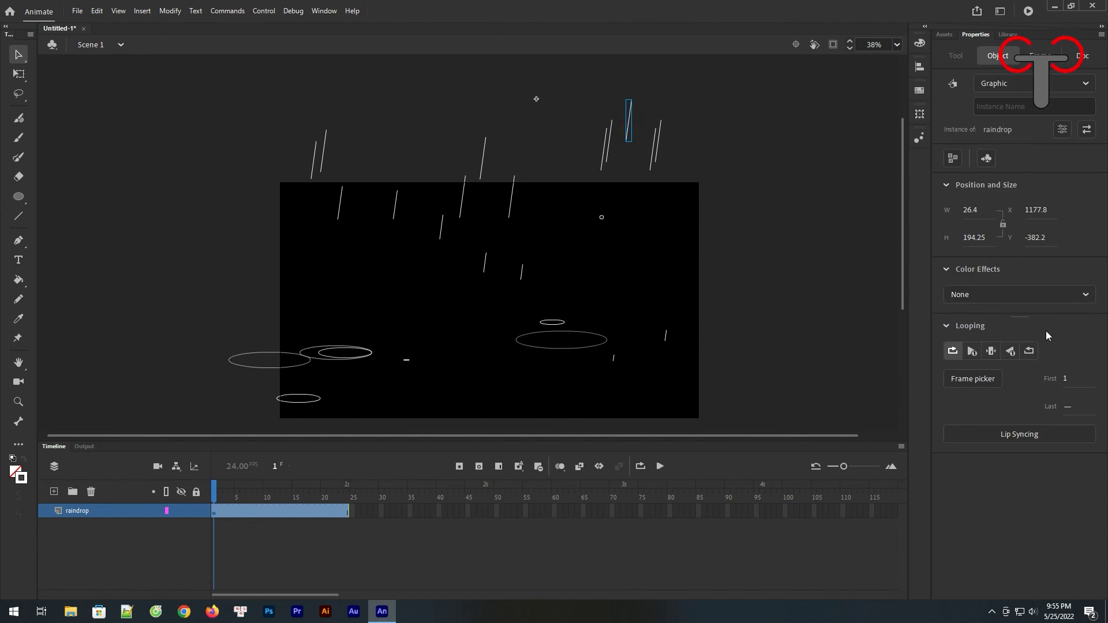
text(21)
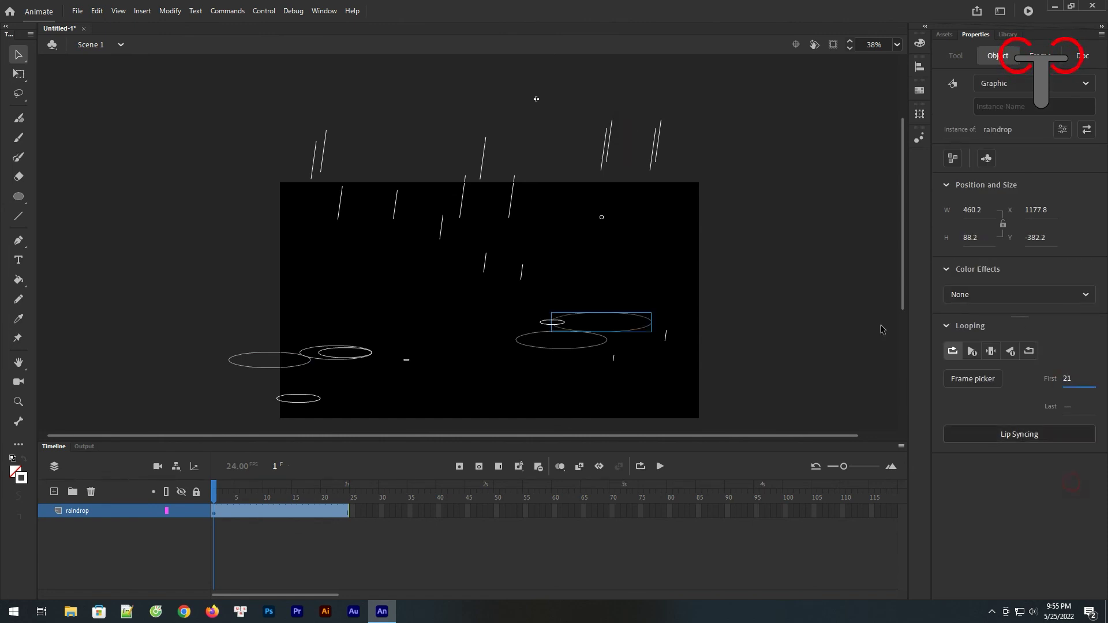
In the right-hand cluster, set the looping first frame to 22 for the rightmost pair's right drop and 23 for the other pair's right drop
click(656, 152)
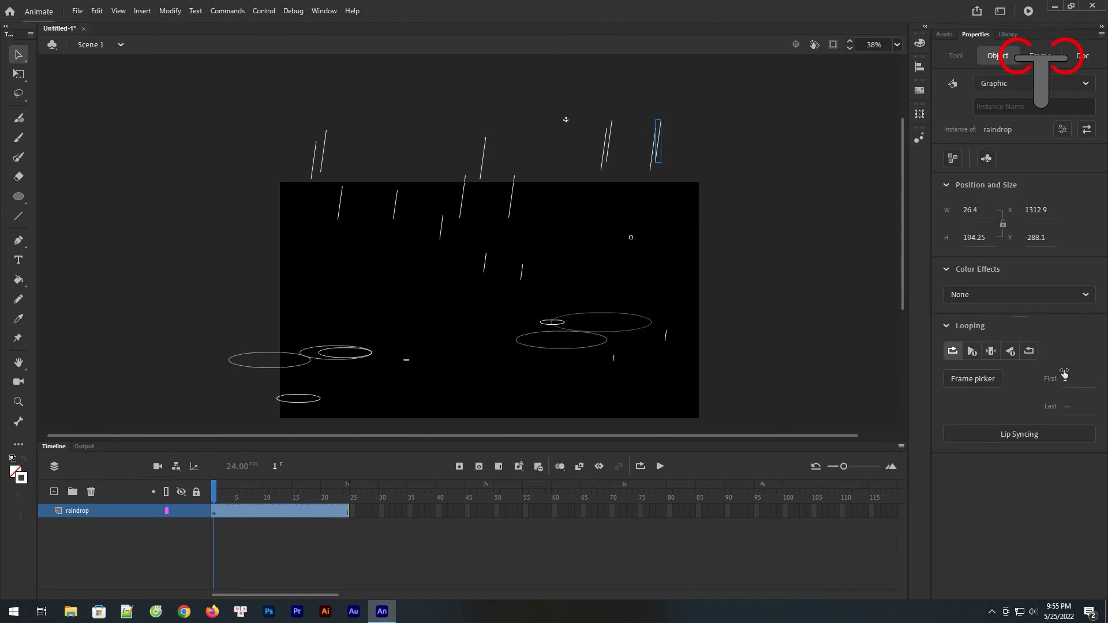
text(22)
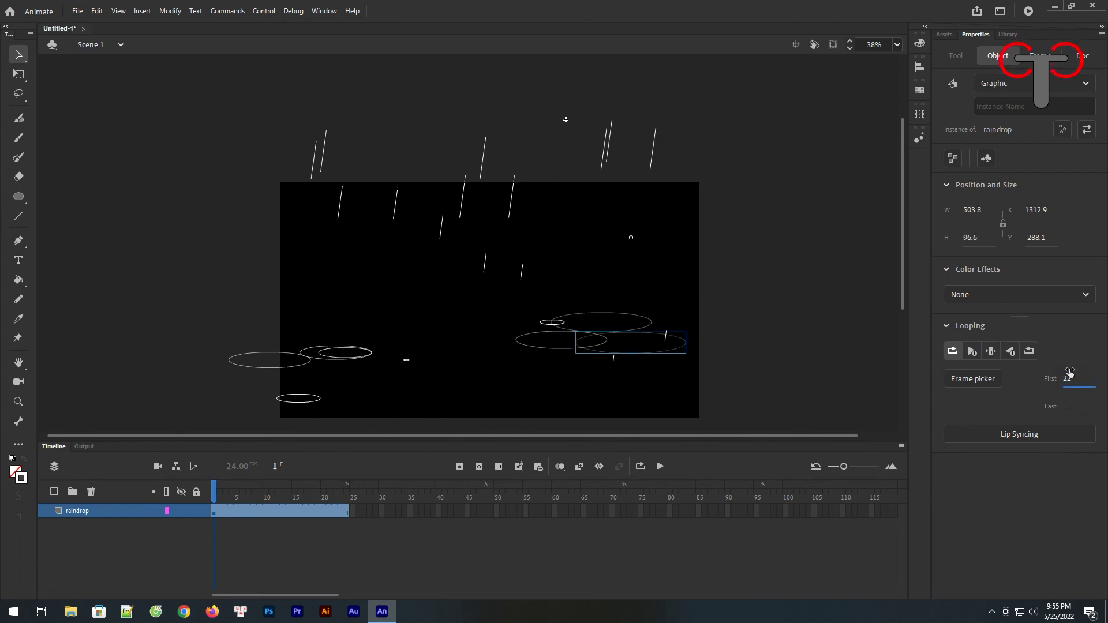
click(610, 132)
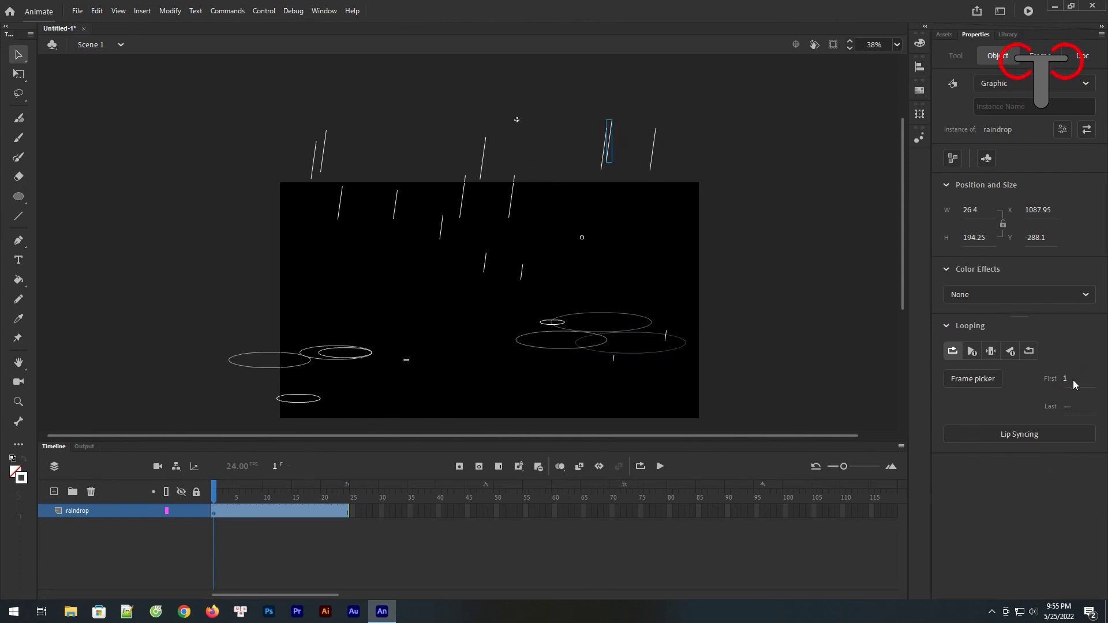
text(23)
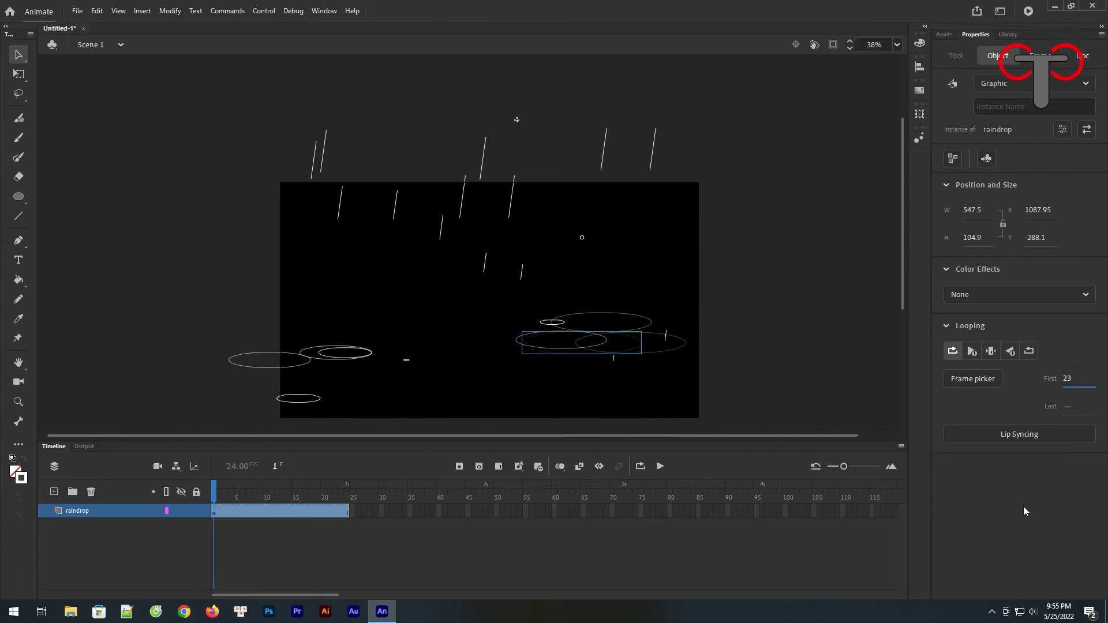
Preview the rain animation on the timeline and as a test movie, ending with the playhead back at frame 1
click(658, 466)
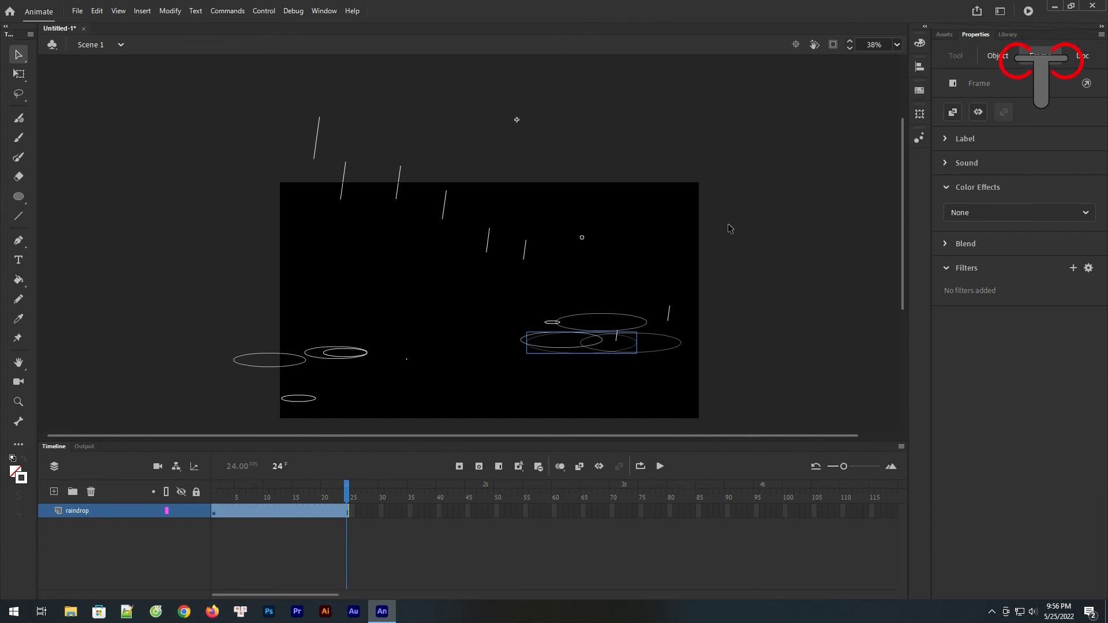
click(748, 232)
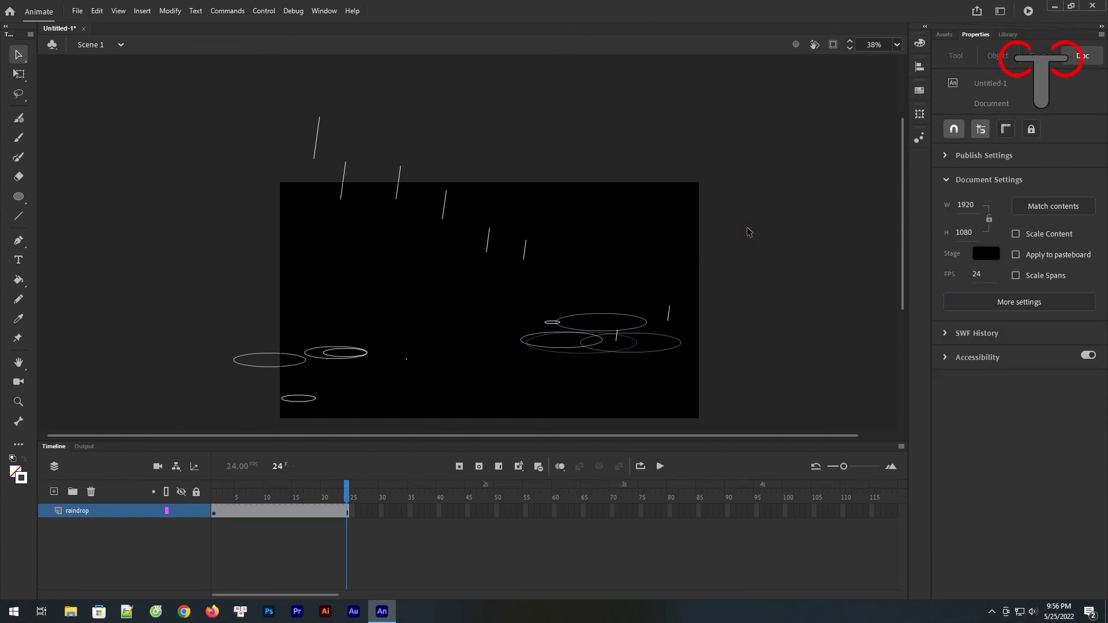
key(ctrl+Return)
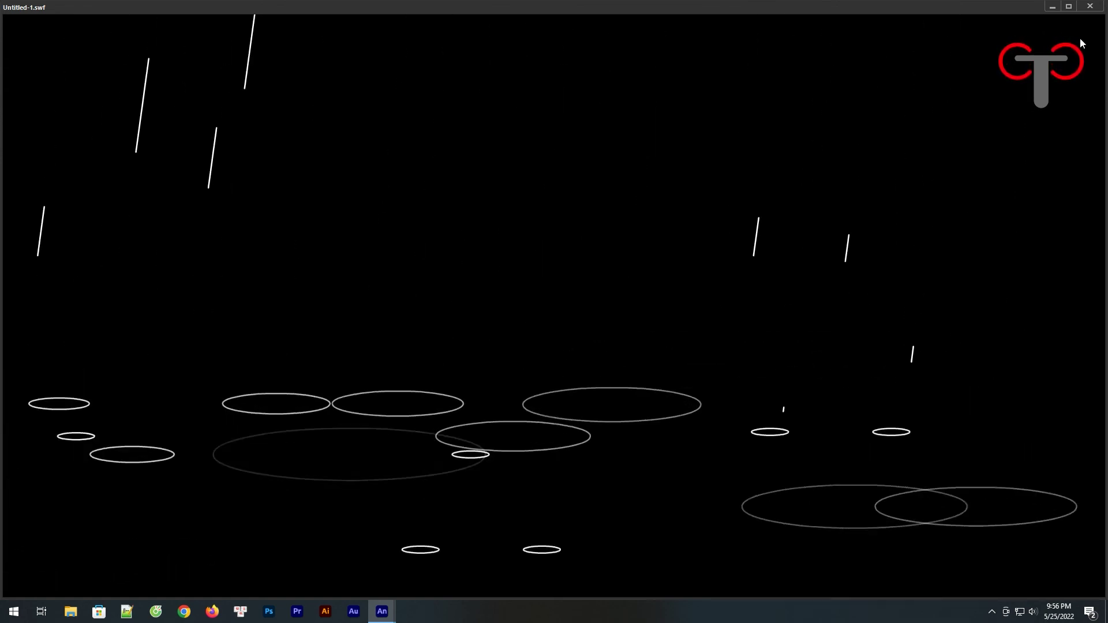
click(1099, 11)
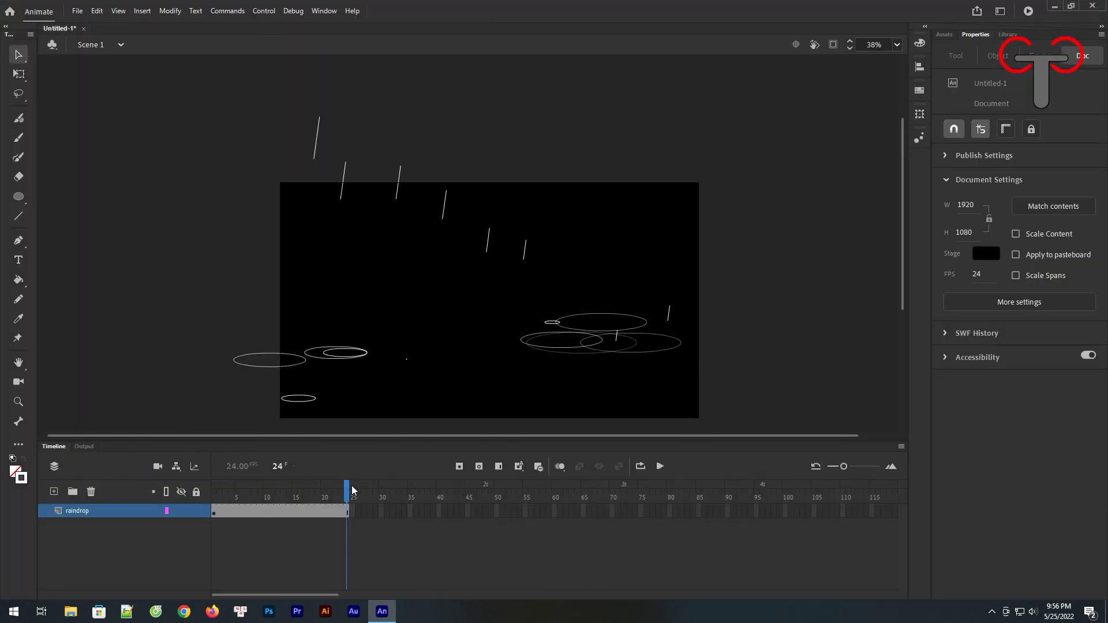
drag(349, 492, 190, 515)
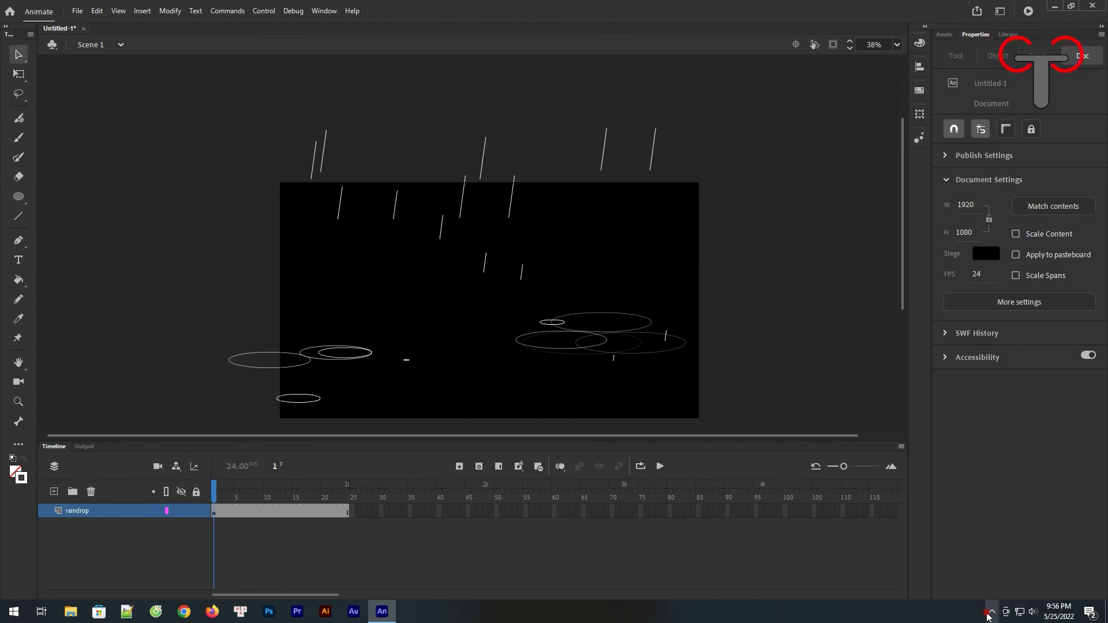
click(990, 613)
click(992, 588)
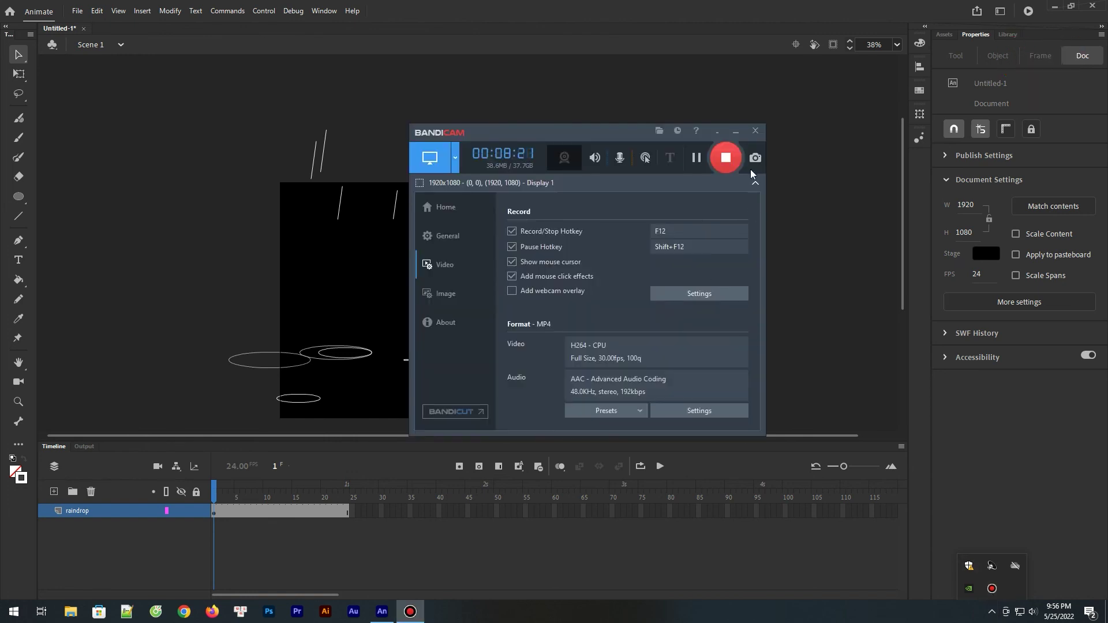